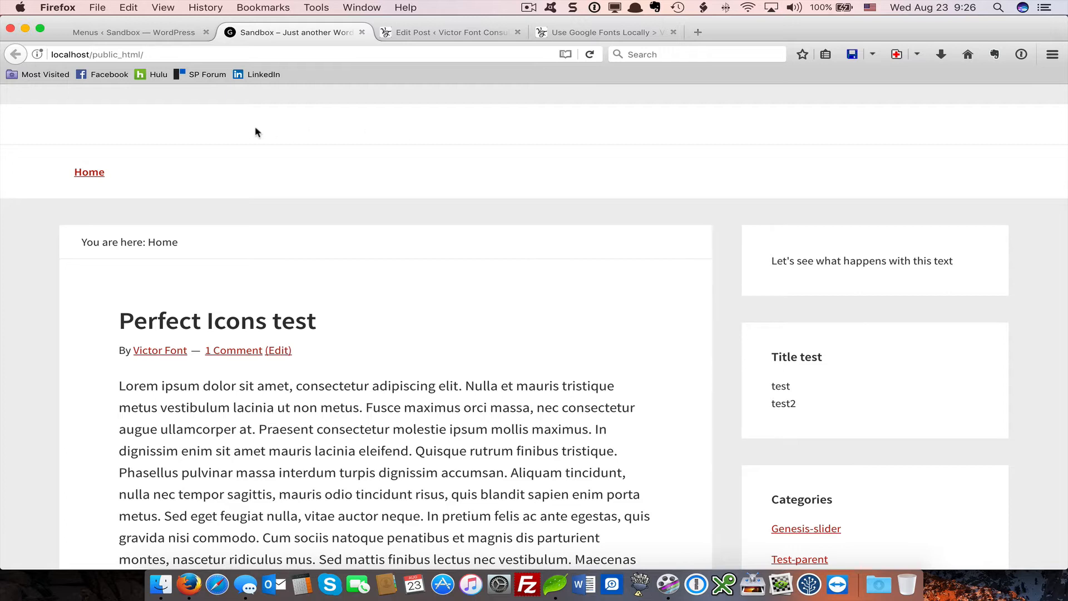
# Step: Inspect the site header and select its div.wrap node to show its style rules
pyautogui.rightClick(409, 131)
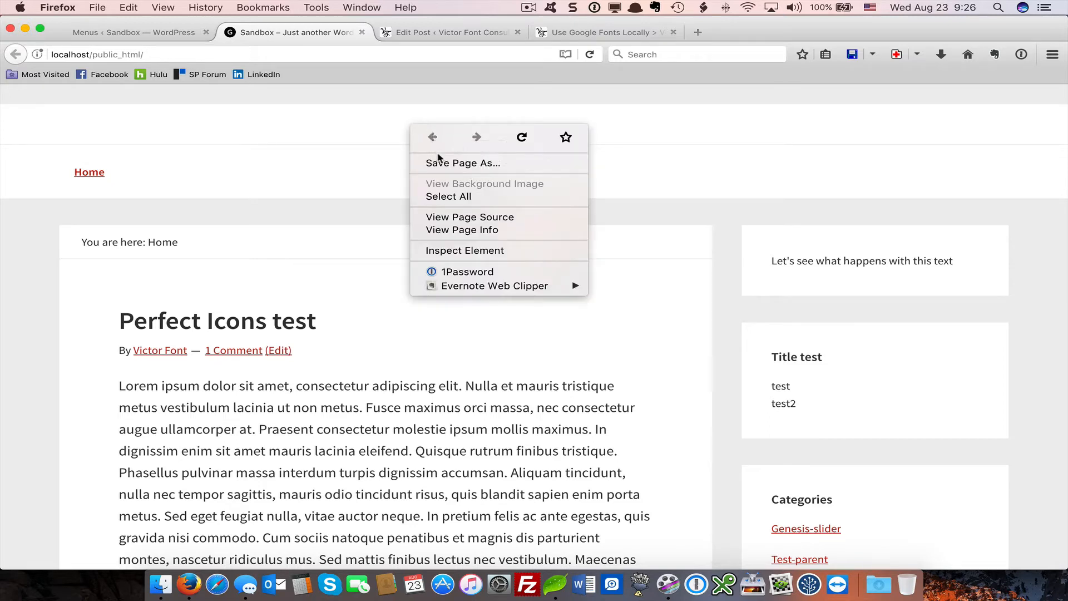
pyautogui.click(469, 252)
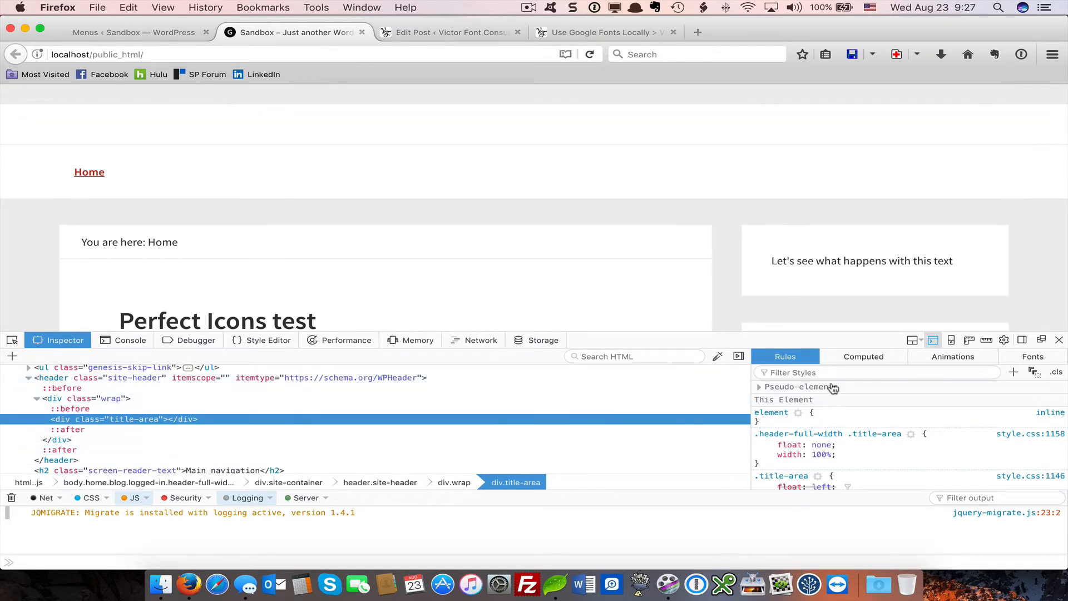
pyautogui.moveTo(817, 449)
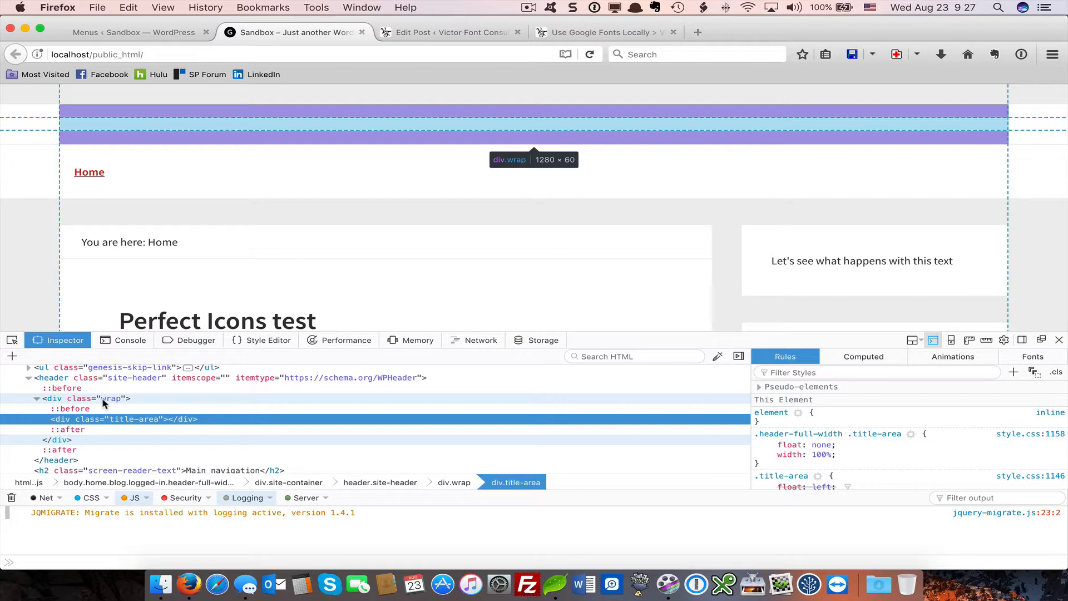
pyautogui.click(105, 401)
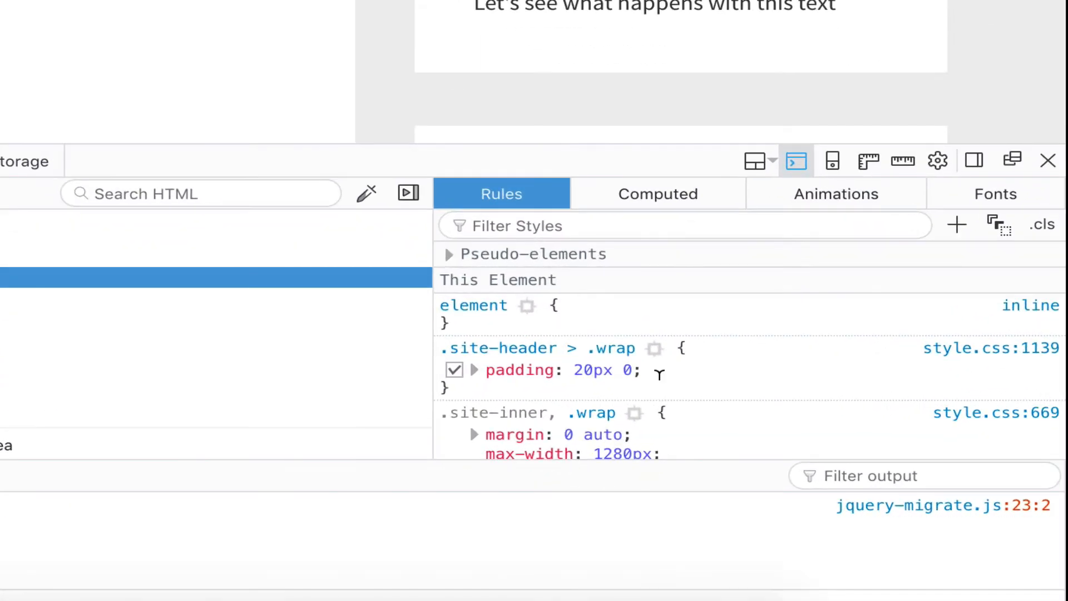
# Step: Add display: grid to the .site-header > .wrap rule and enable the grid highlighter overlay
pyautogui.click(660, 370)
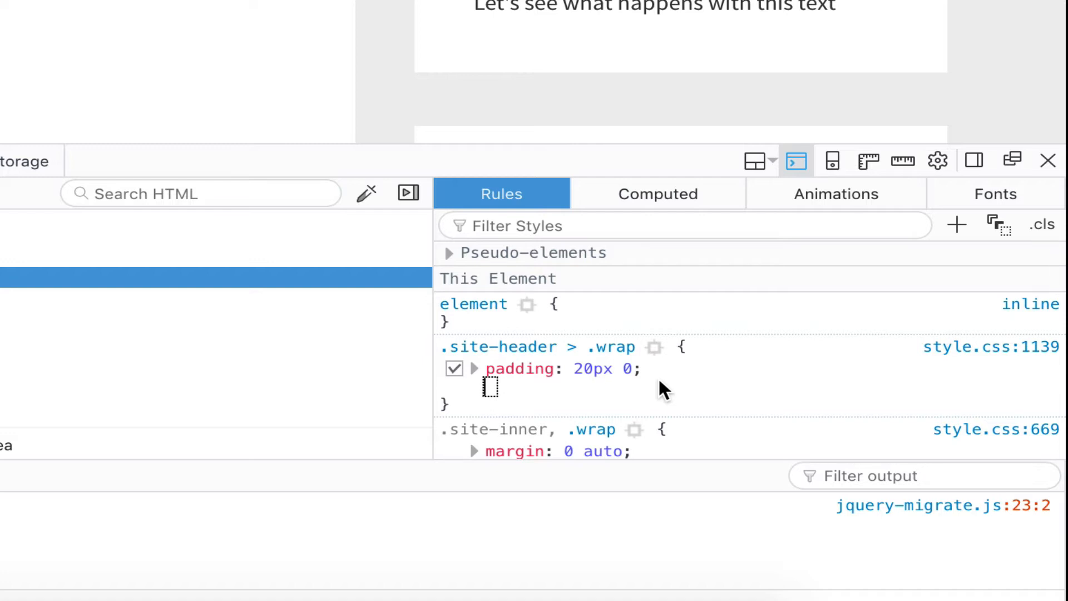
pyautogui.write('display')
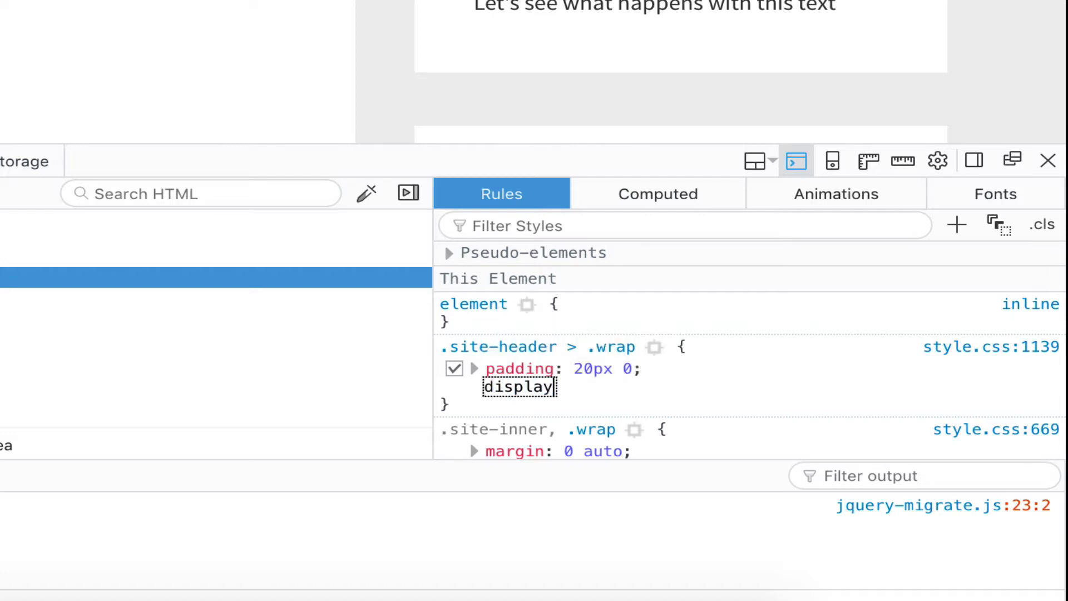
pyautogui.press('Tab')
pyautogui.write('grid')
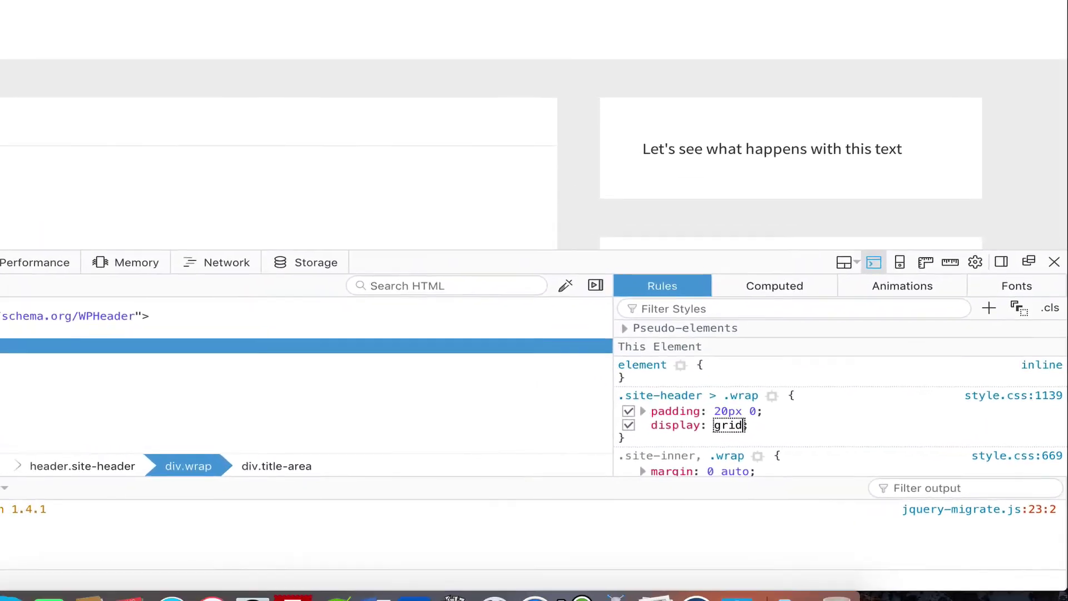
pyautogui.press('Return')
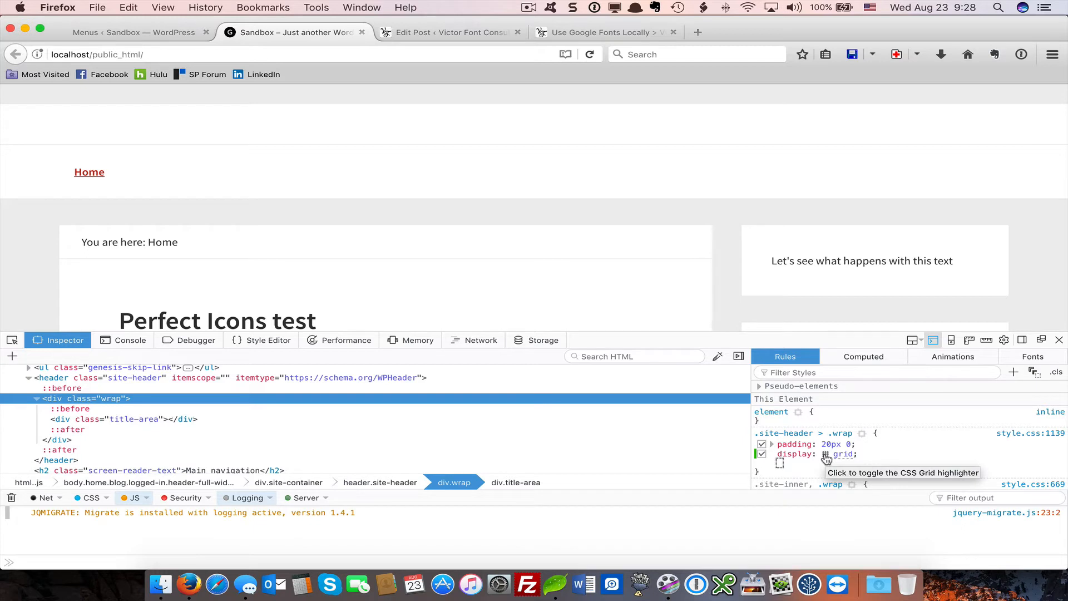
pyautogui.click(827, 455)
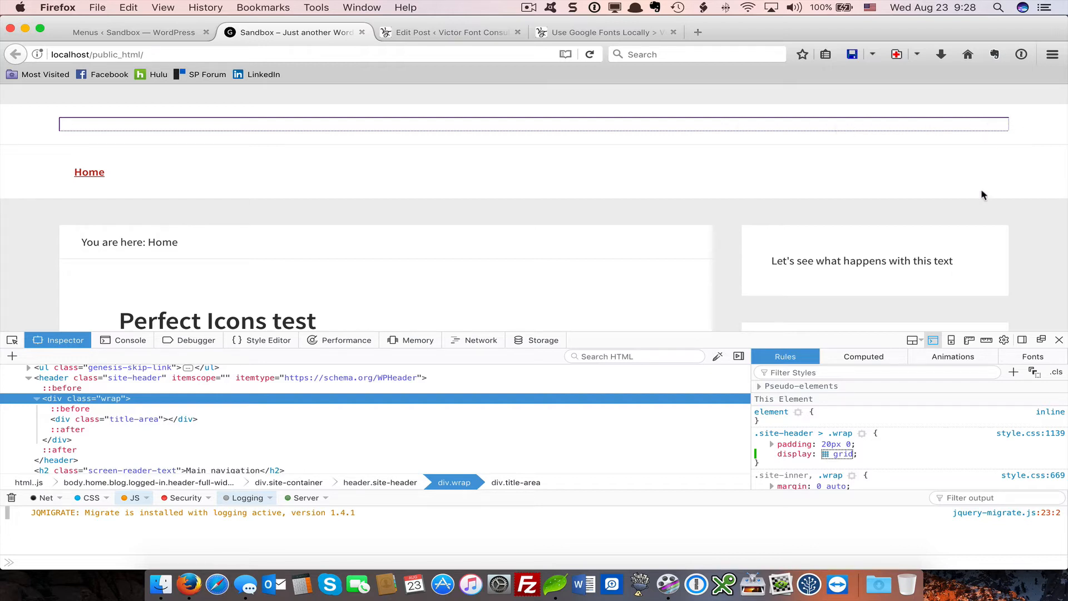
# Step: Add height: 200px to the header wrap rule so the grid grows taller
pyautogui.click(883, 457)
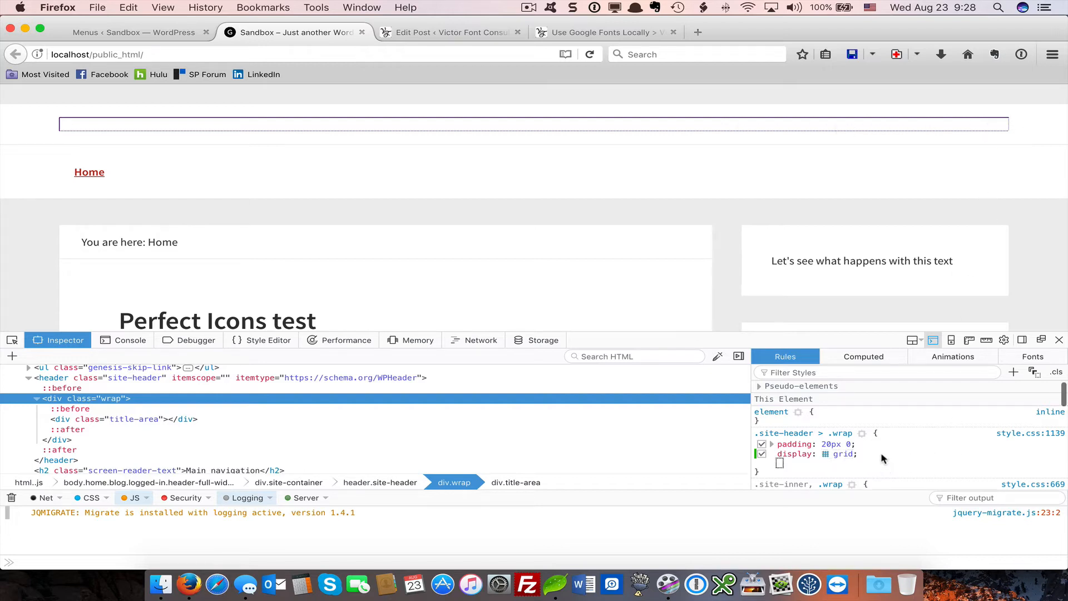
pyautogui.write('heigh')
pyautogui.write('t')
pyautogui.press('Tab')
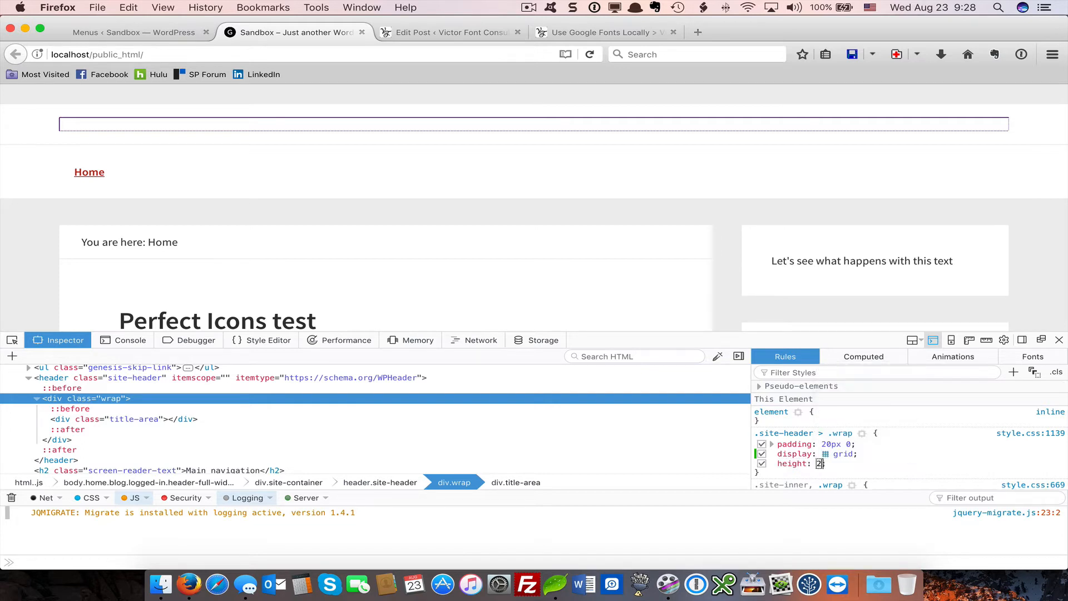
pyautogui.write('200px')
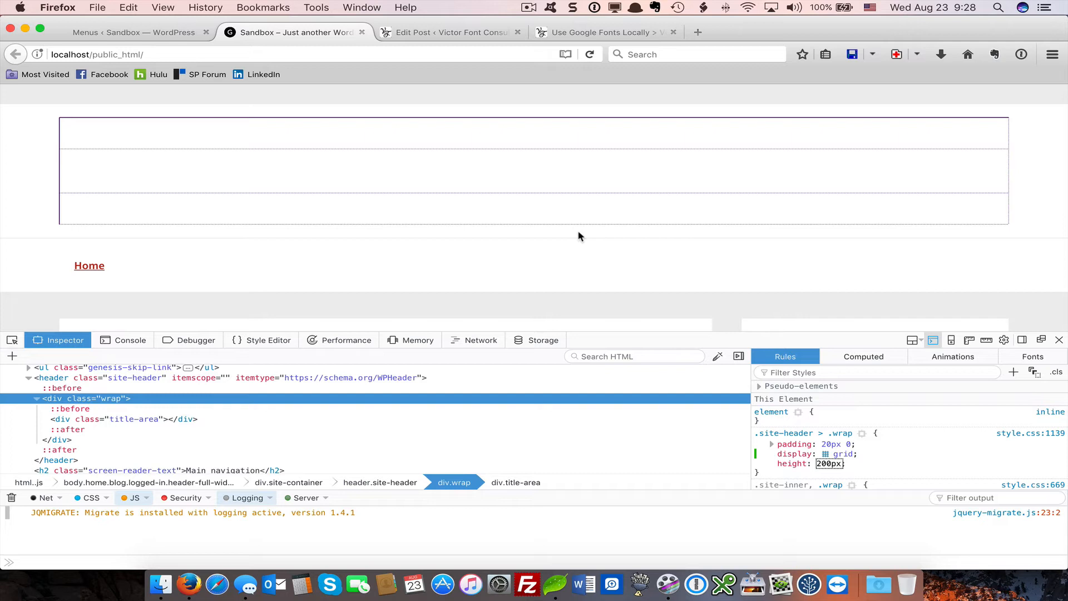
pyautogui.click(860, 468)
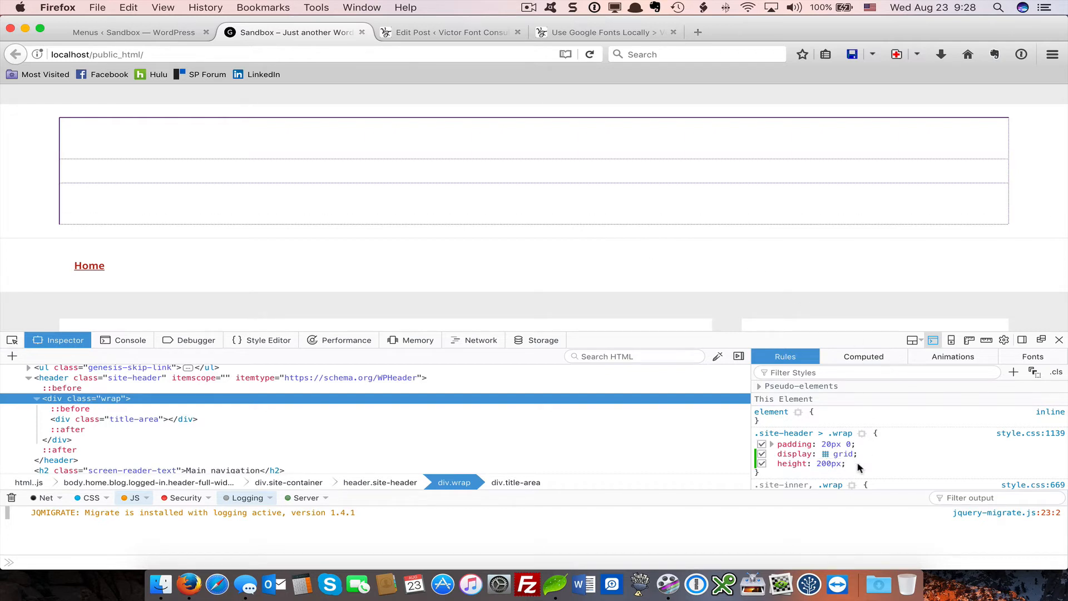
# Step: Add grid-template-columns: 1fr 1fr, choosing the property from autocomplete
pyautogui.click(860, 466)
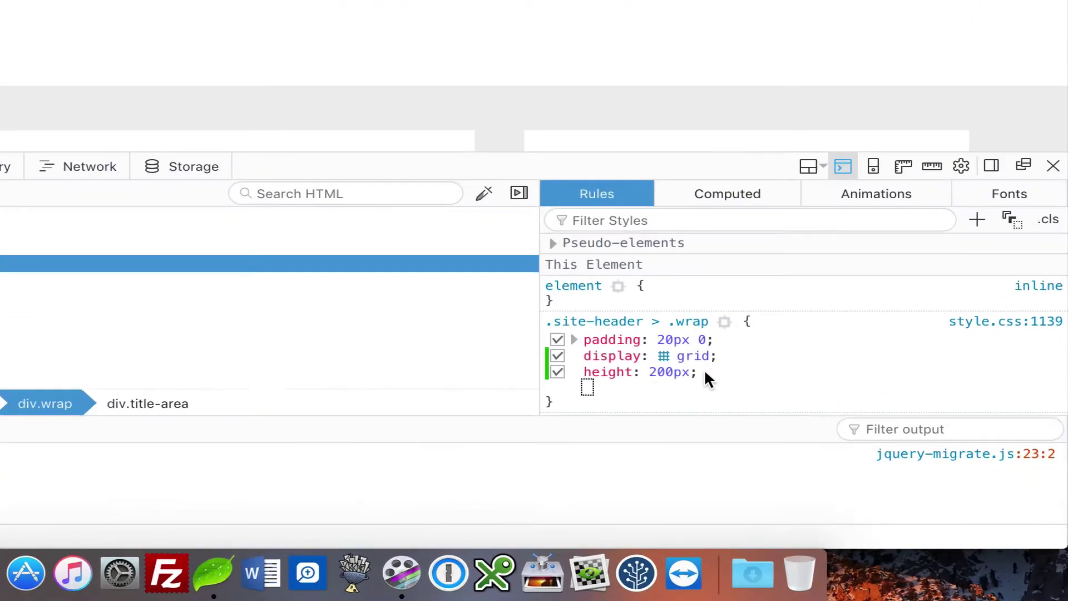
pyautogui.write('grid')
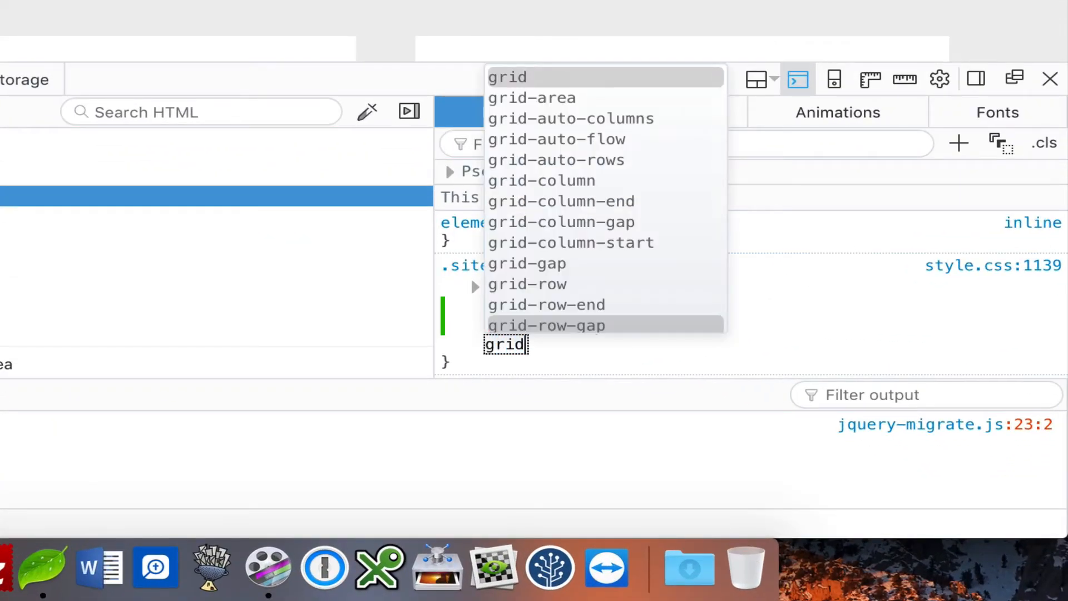
pyautogui.write('-templ')
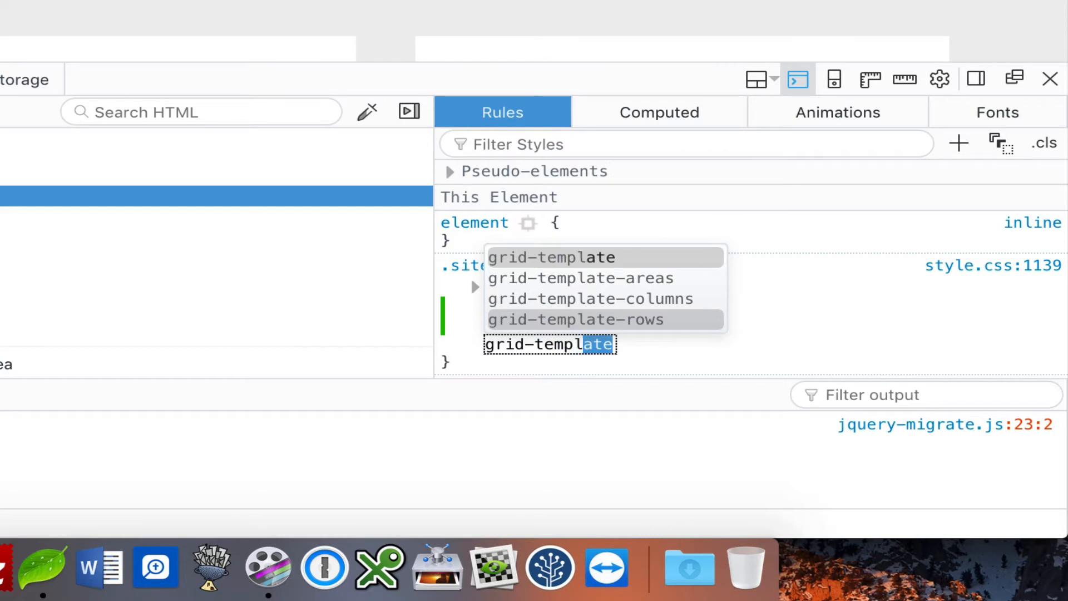
pyautogui.press('Down')
pyautogui.press('Down')
pyautogui.press('Tab')
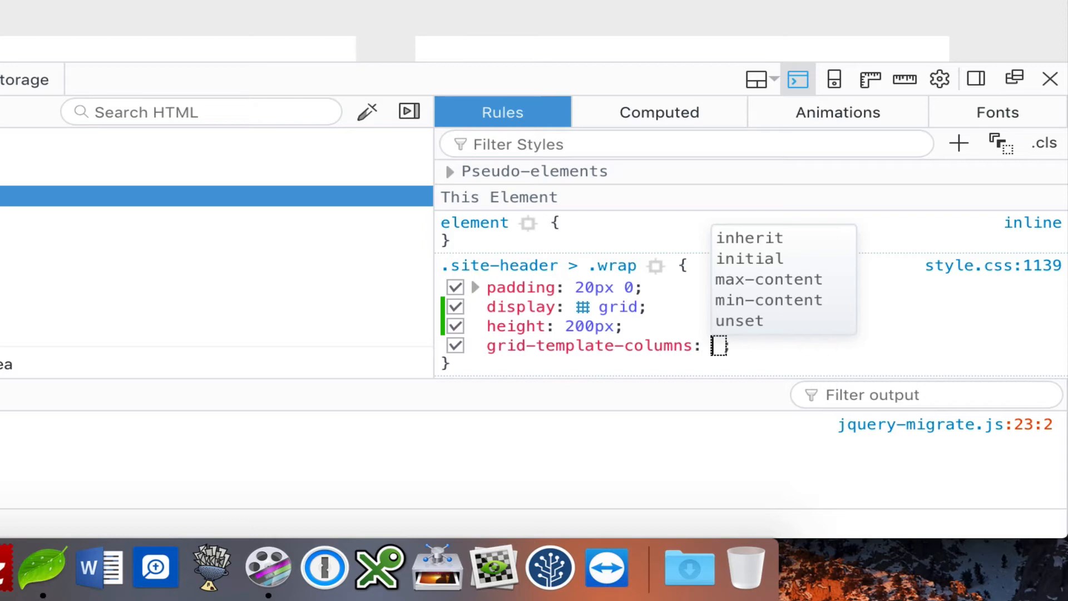
pyautogui.write('1')
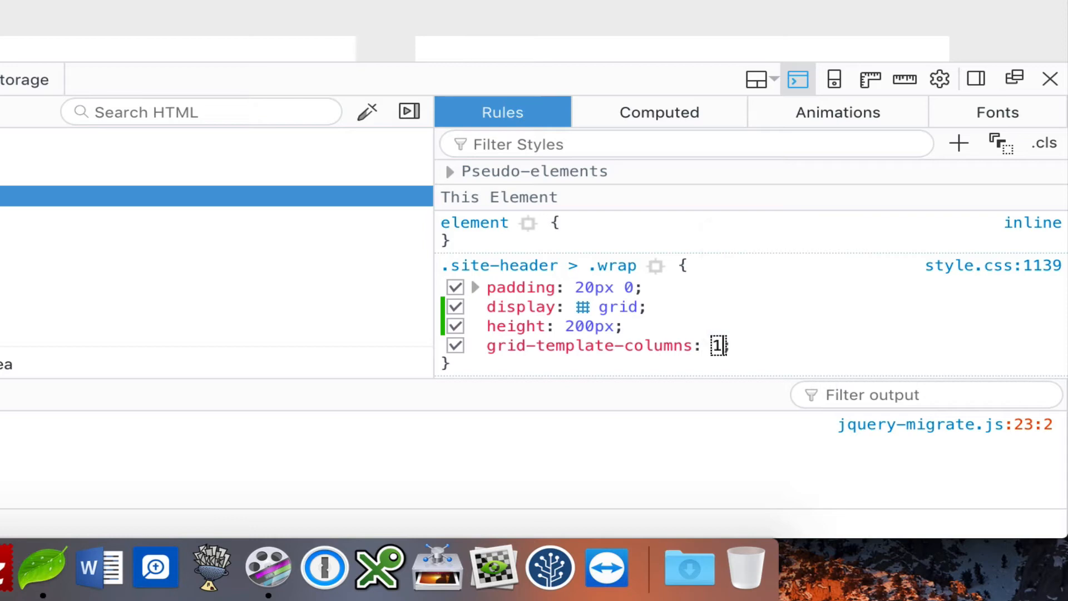
pyautogui.write('fr')
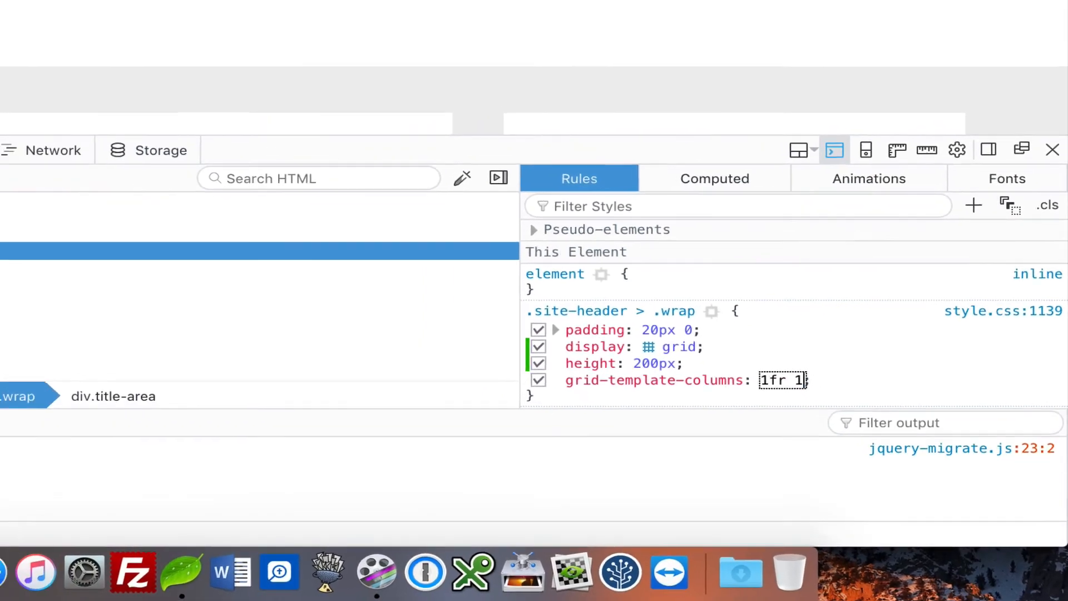
pyautogui.write(' 1fr')
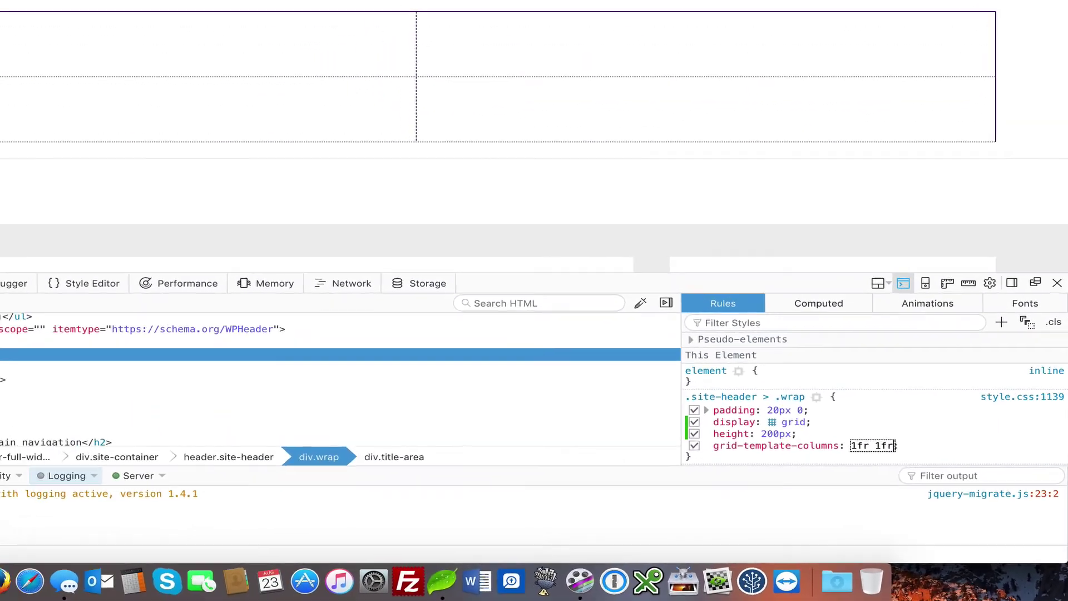
pyautogui.press('Return')
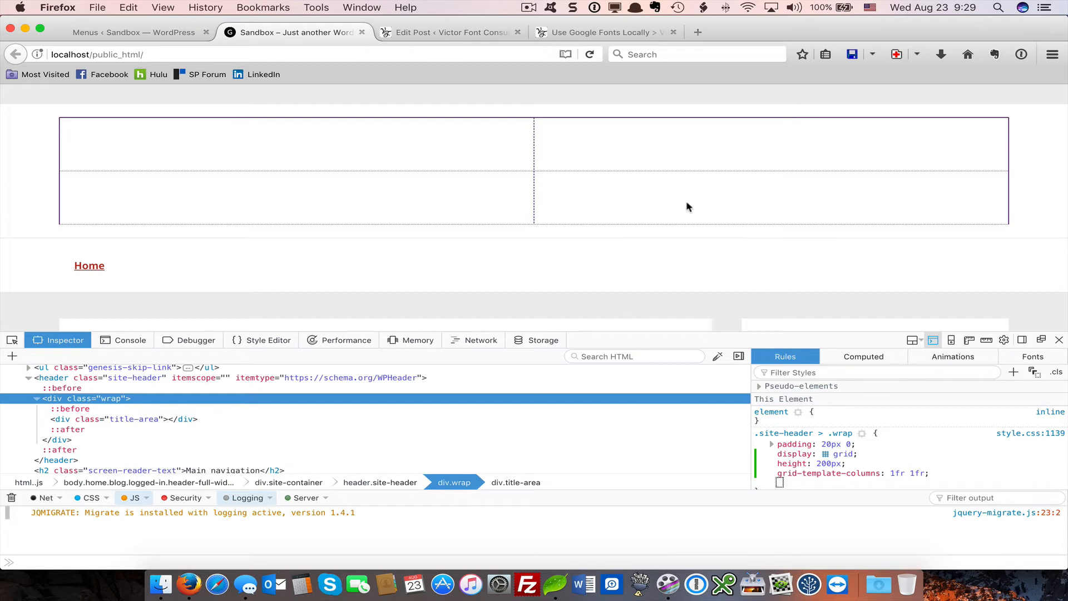
# Step: Change the second column from 1fr to 2fr, giving grid-template-columns: 1fr 2fr
pyautogui.click(908, 473)
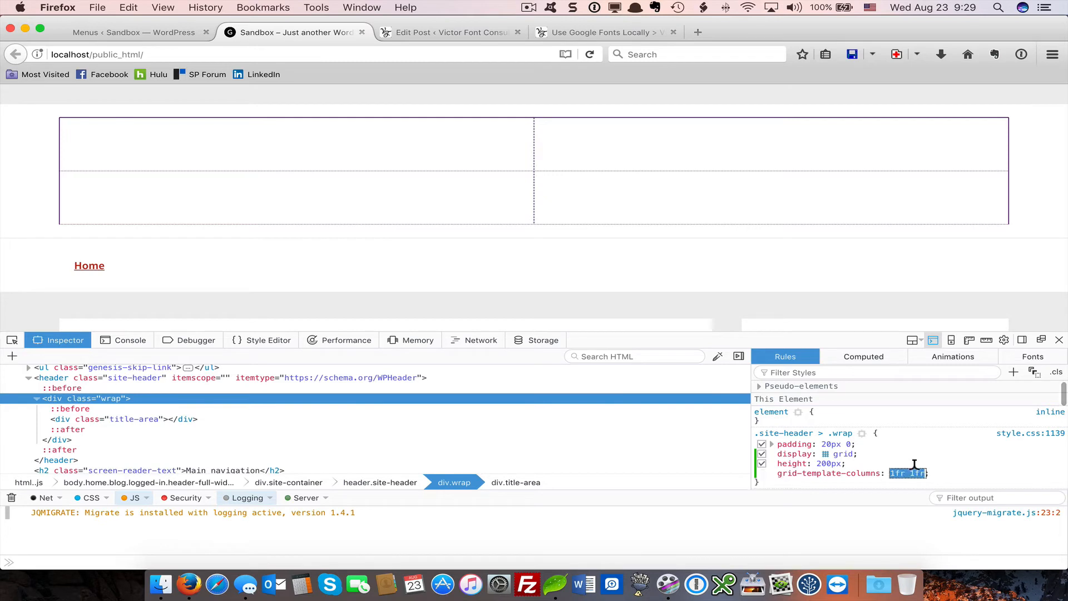
pyautogui.click(912, 473)
pyautogui.press('BackSpace')
pyautogui.write('2')
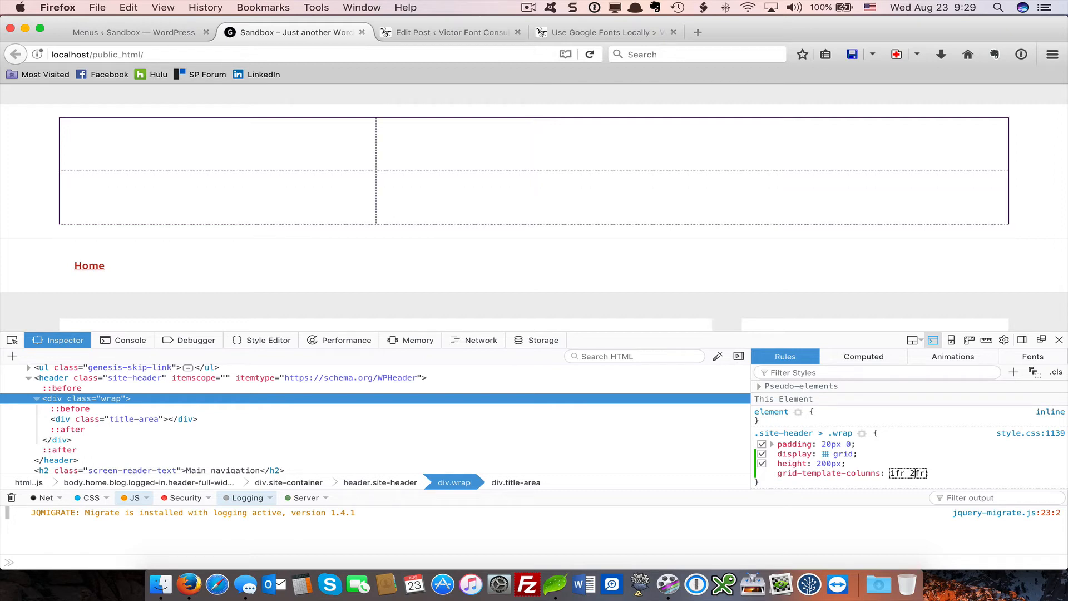
pyautogui.press('Return')
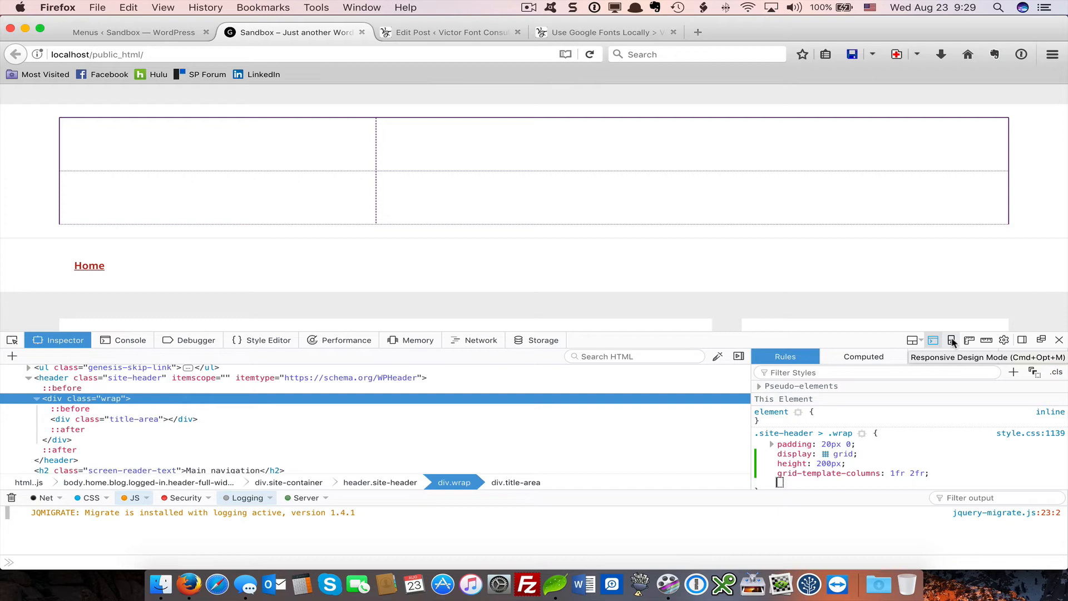
# Step: Preview the 1fr 2fr header at 320×480, 768×1024 and 800×1280, then return to full width
pyautogui.click(952, 341)
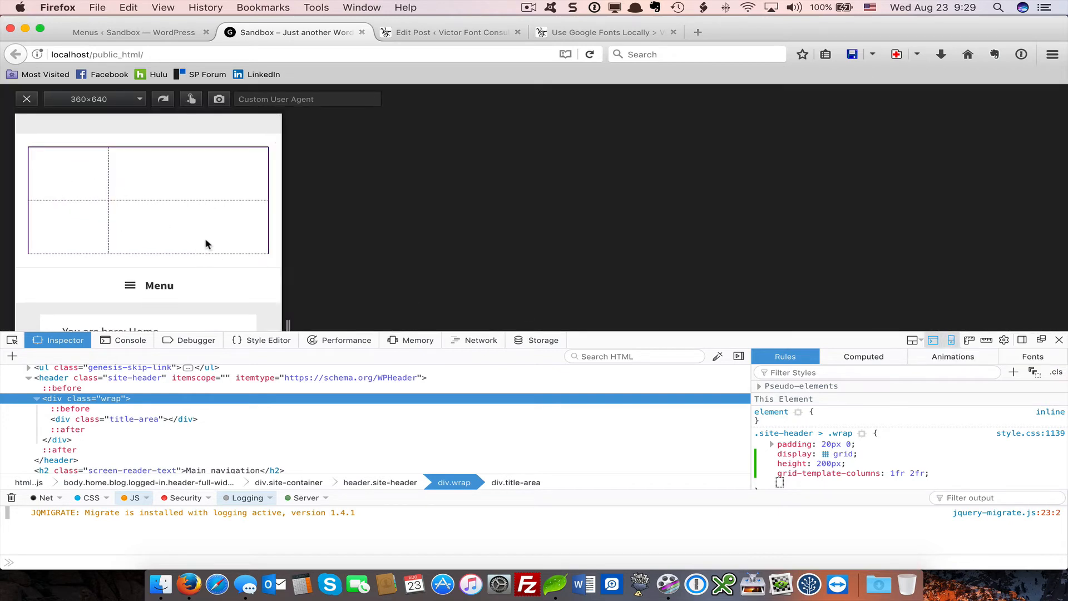
pyautogui.click(138, 99)
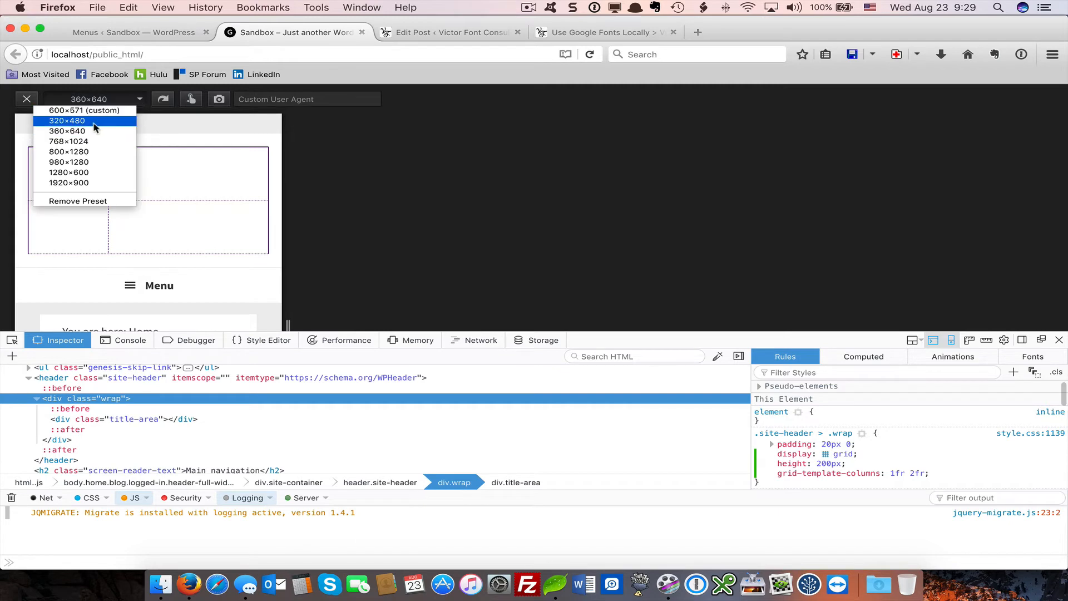
pyautogui.click(94, 122)
pyautogui.click(138, 100)
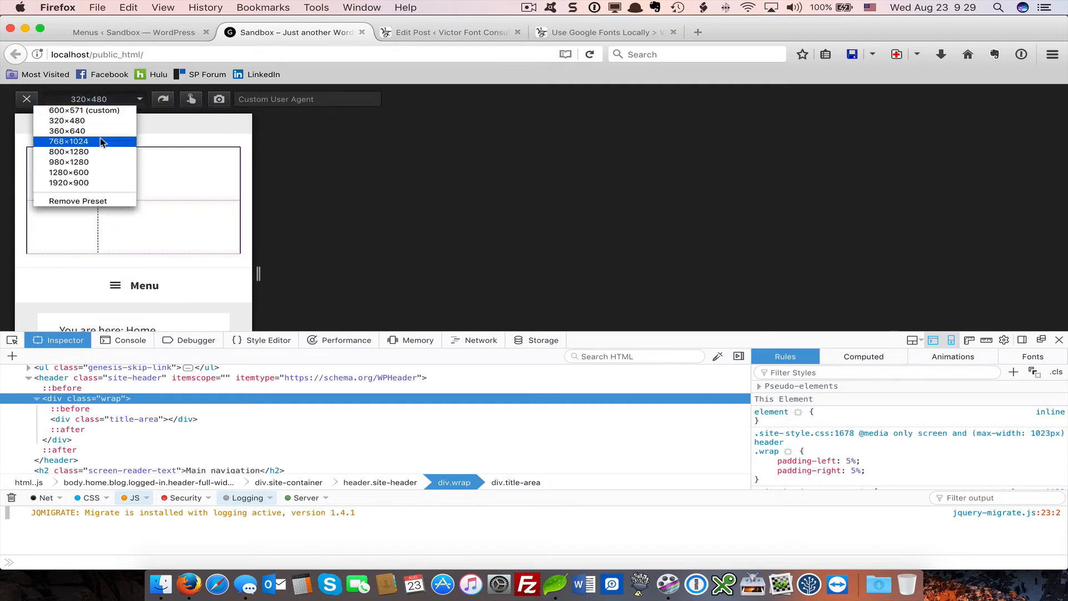
pyautogui.click(84, 141)
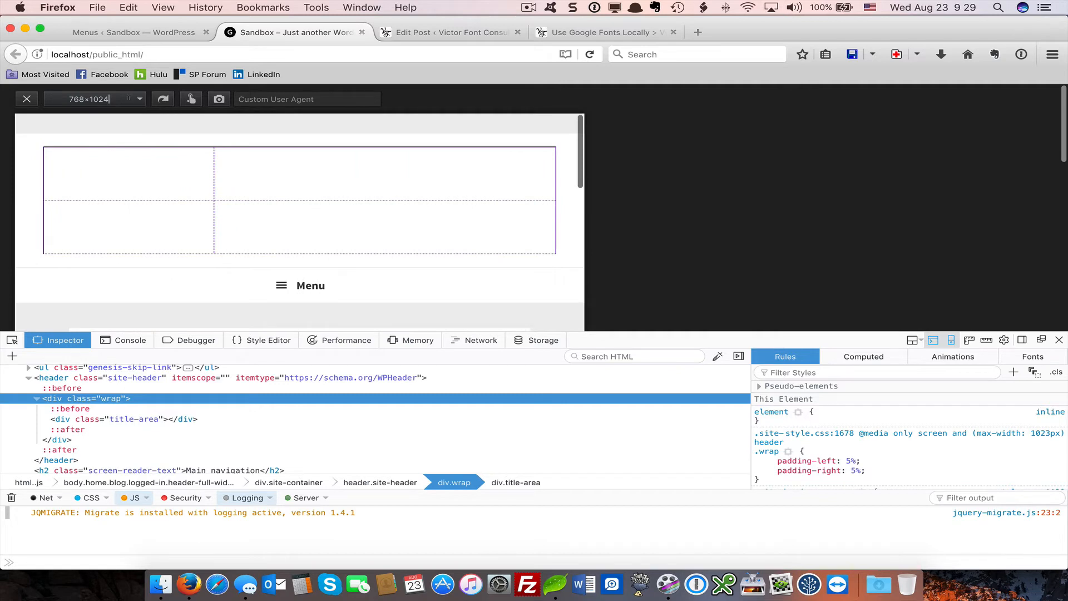
pyautogui.click(139, 100)
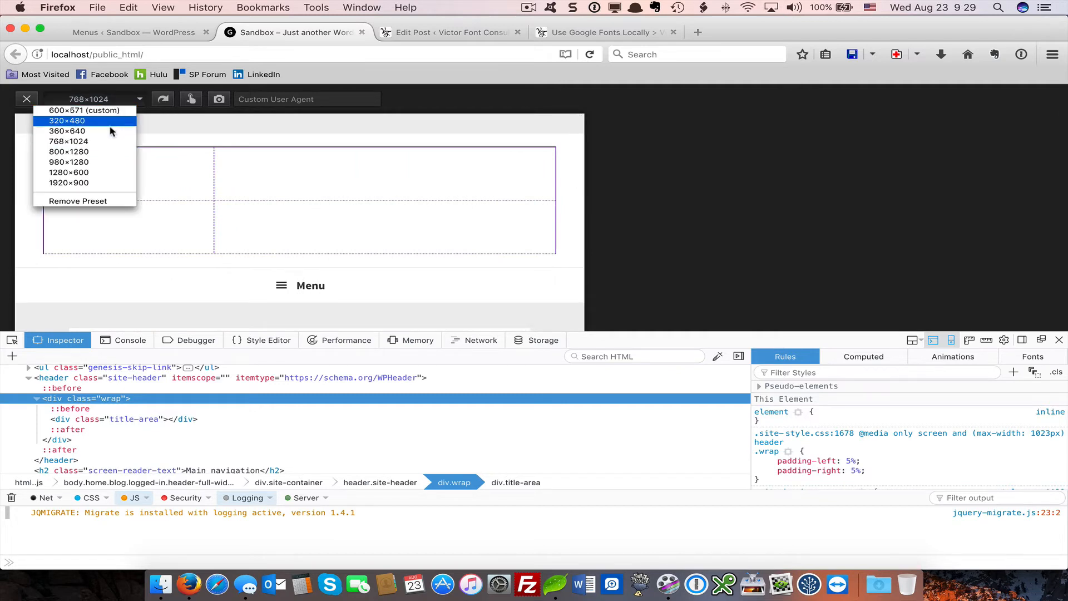
pyautogui.click(69, 151)
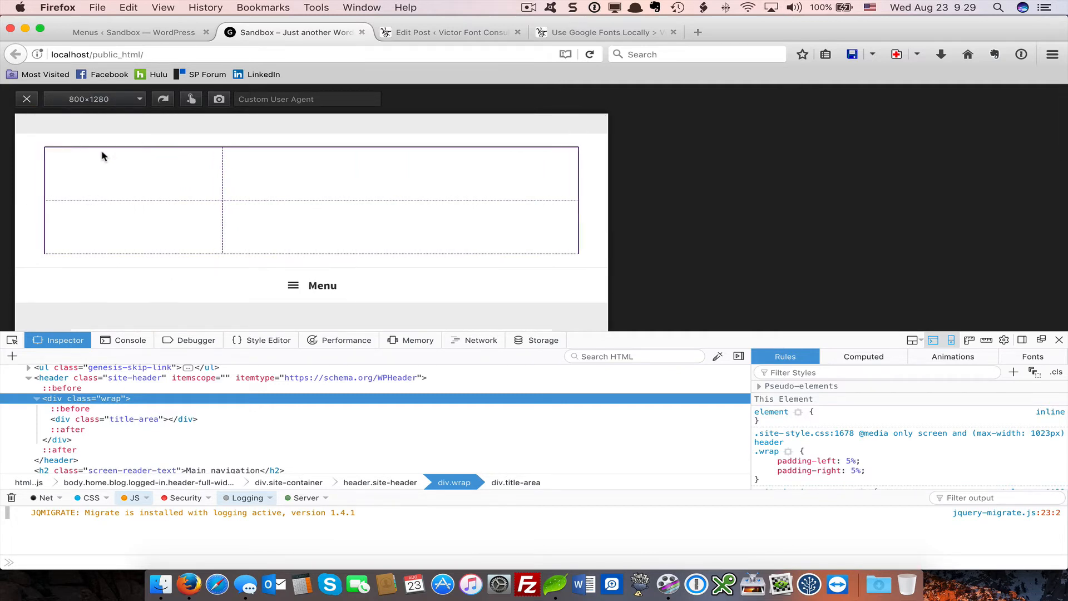
pyautogui.click(26, 98)
pyautogui.click(908, 426)
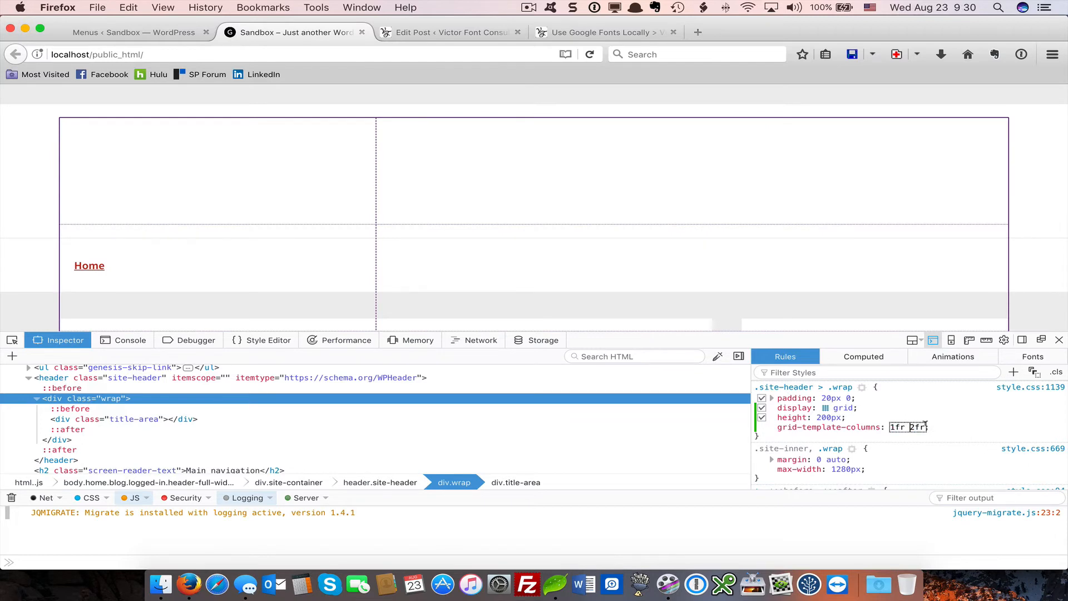
# Step: Reopen the grid-template-columns value to append a third 200px column
pyautogui.doubleClick(914, 426)
pyautogui.press('Return')
pyautogui.click(925, 425)
pyautogui.write('200px')
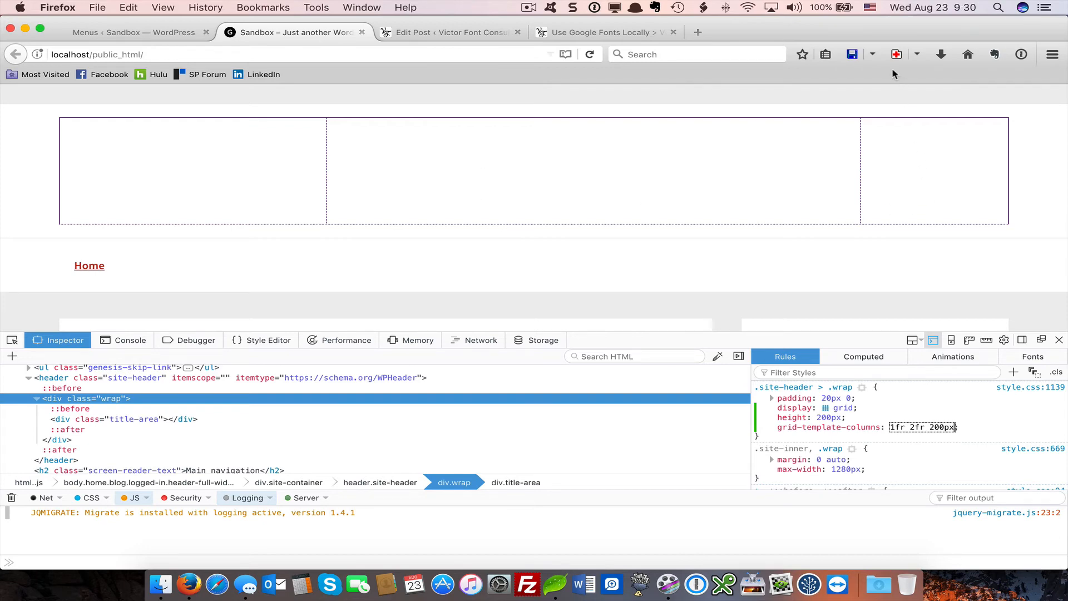
# Step: Preview the three-column header in Responsive Design Mode at 320×480 and 360×640
pyautogui.click(952, 341)
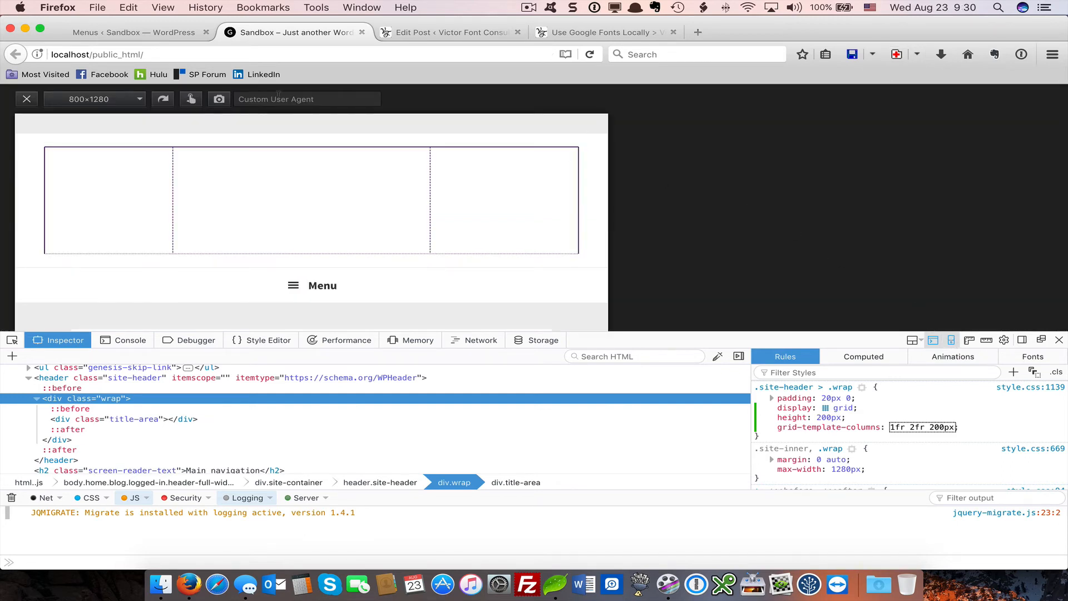
pyautogui.click(104, 99)
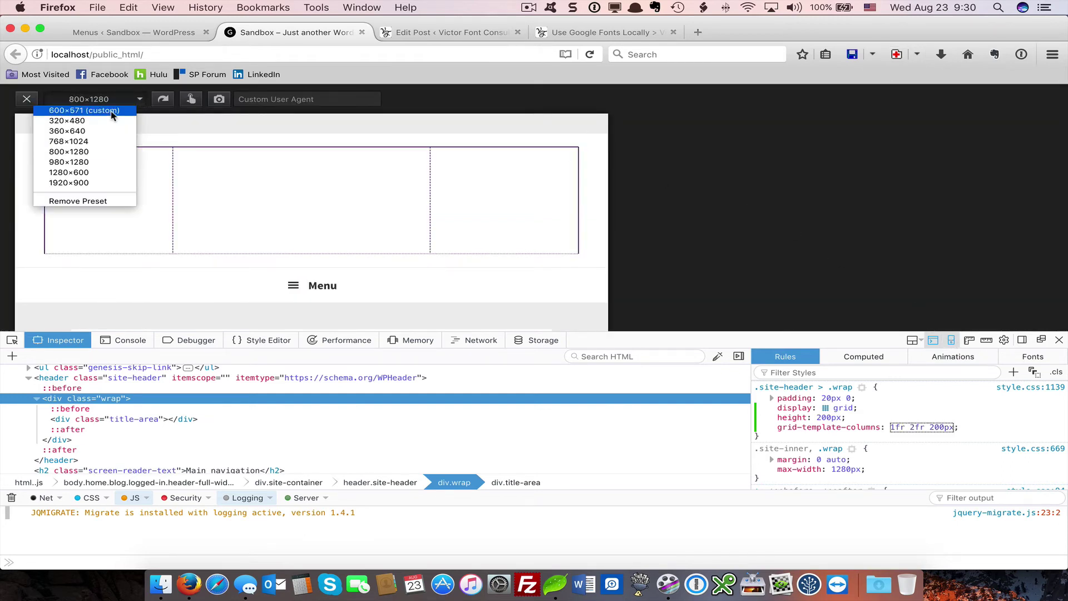
pyautogui.click(66, 121)
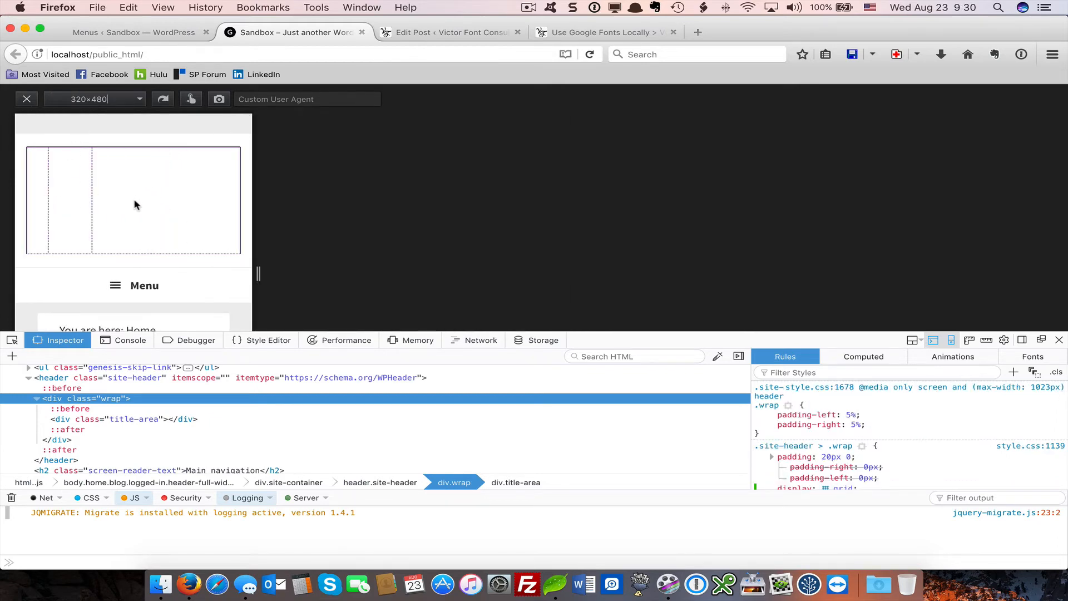
pyautogui.click(139, 98)
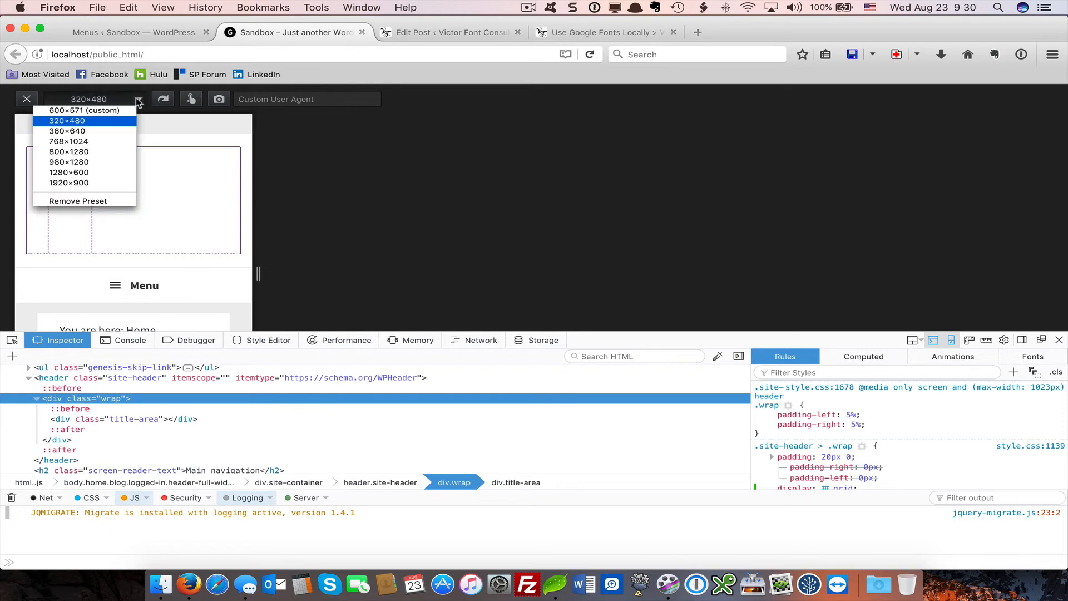
pyautogui.click(103, 131)
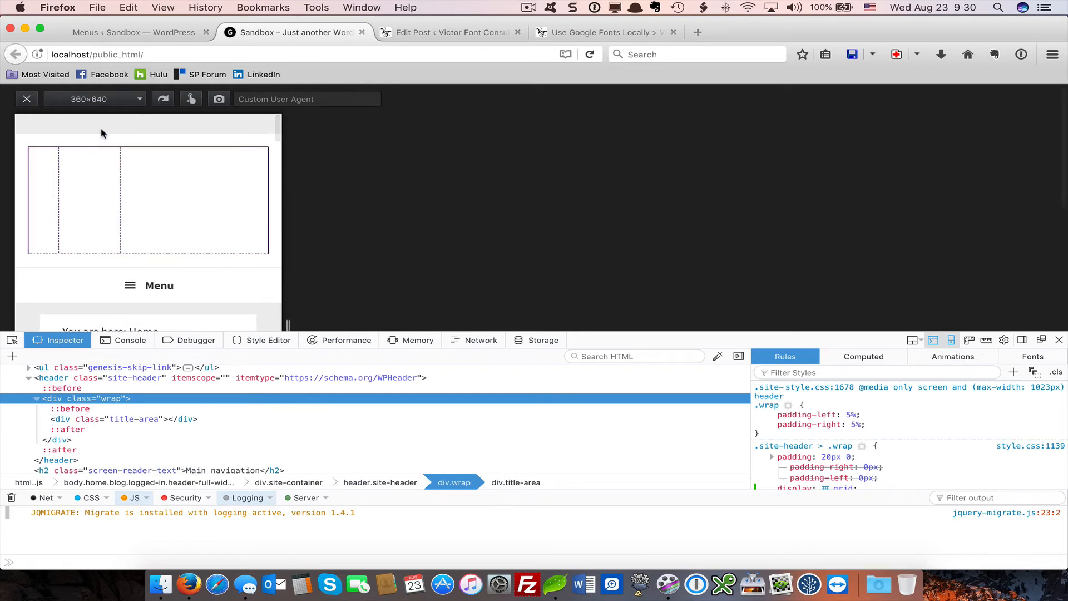
# Step: Return to full width and add grid-gap with a 20px value to the header wrap rule
pyautogui.click(26, 98)
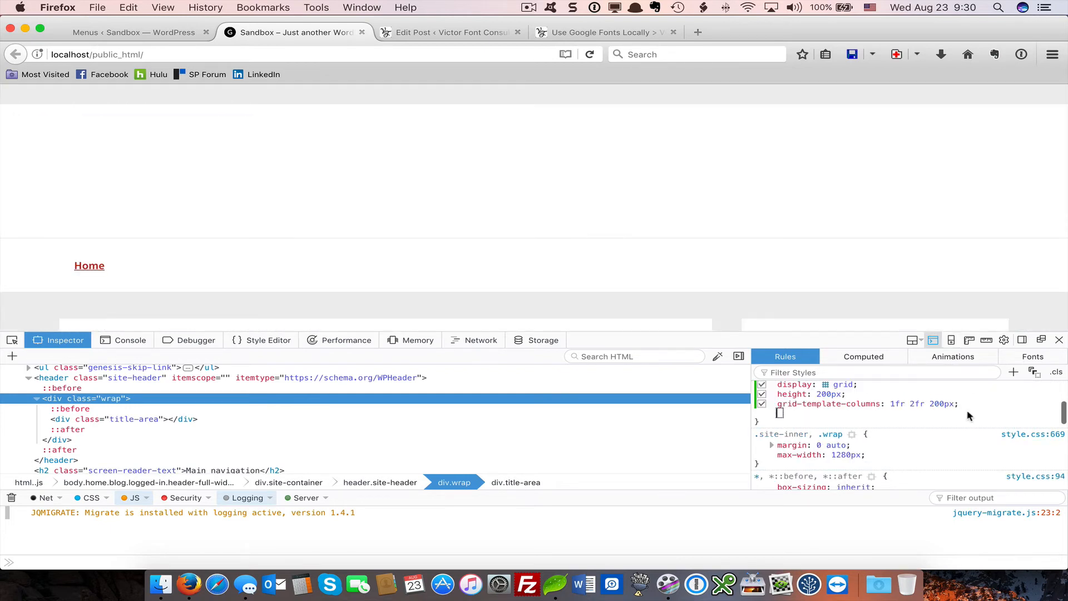
pyautogui.write('gri')
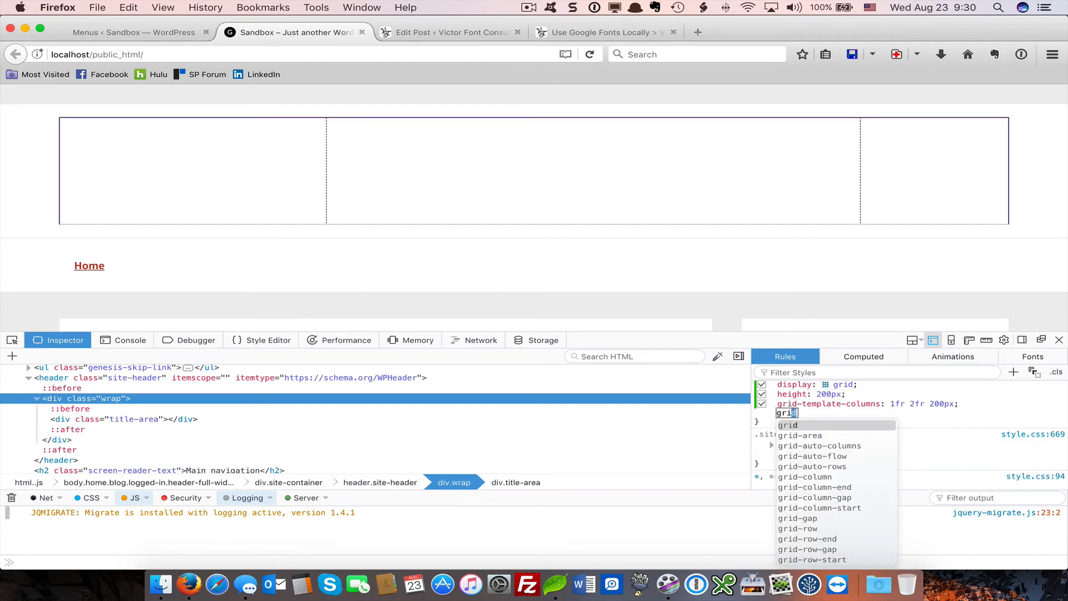
pyautogui.press('Down')
pyautogui.press('Down')
pyautogui.press('Down')
pyautogui.press('Down')
pyautogui.press('Down')
pyautogui.press('Down')
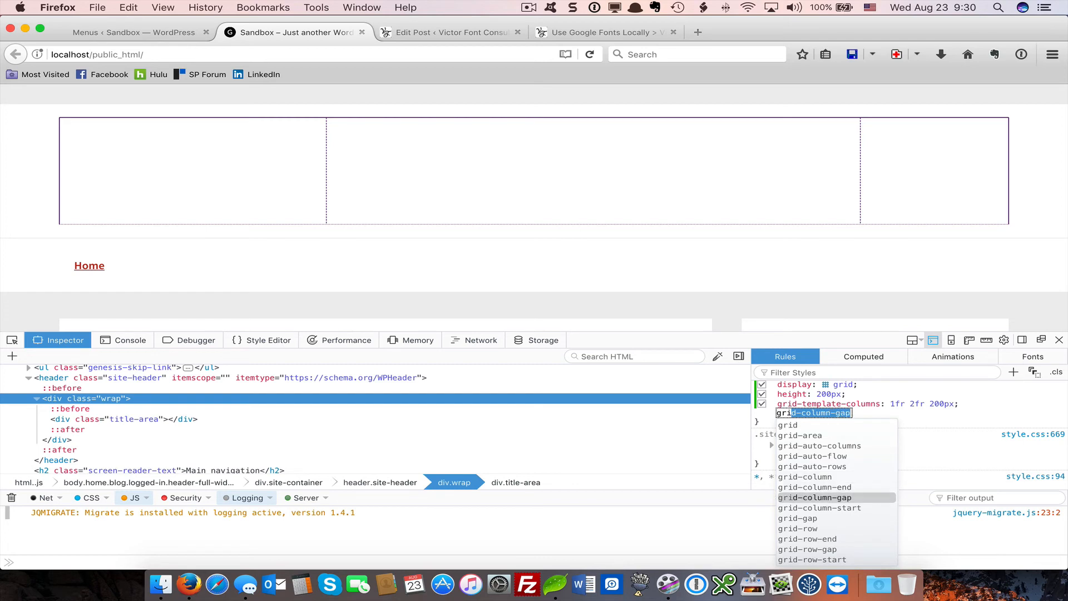
pyautogui.press('Down')
pyautogui.press('Down')
pyautogui.press('Down')
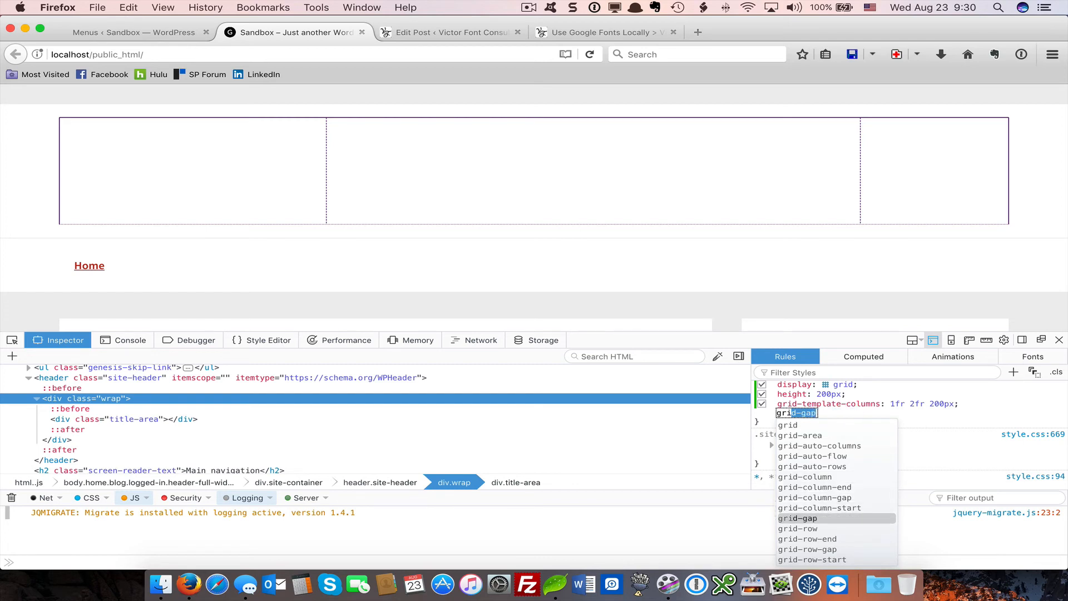
pyautogui.press('Tab')
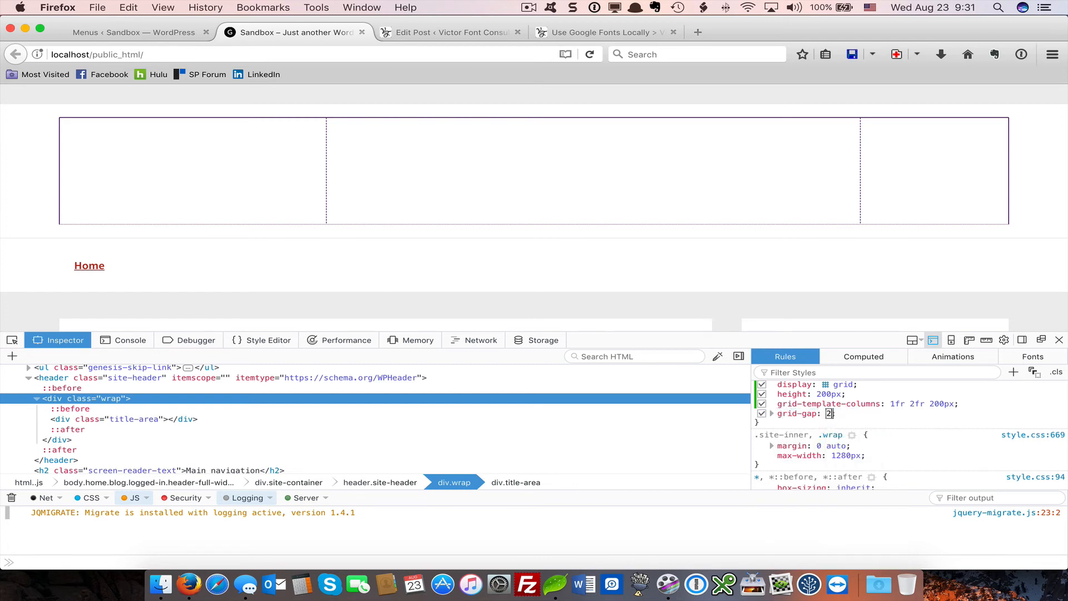
pyautogui.write('20px;')
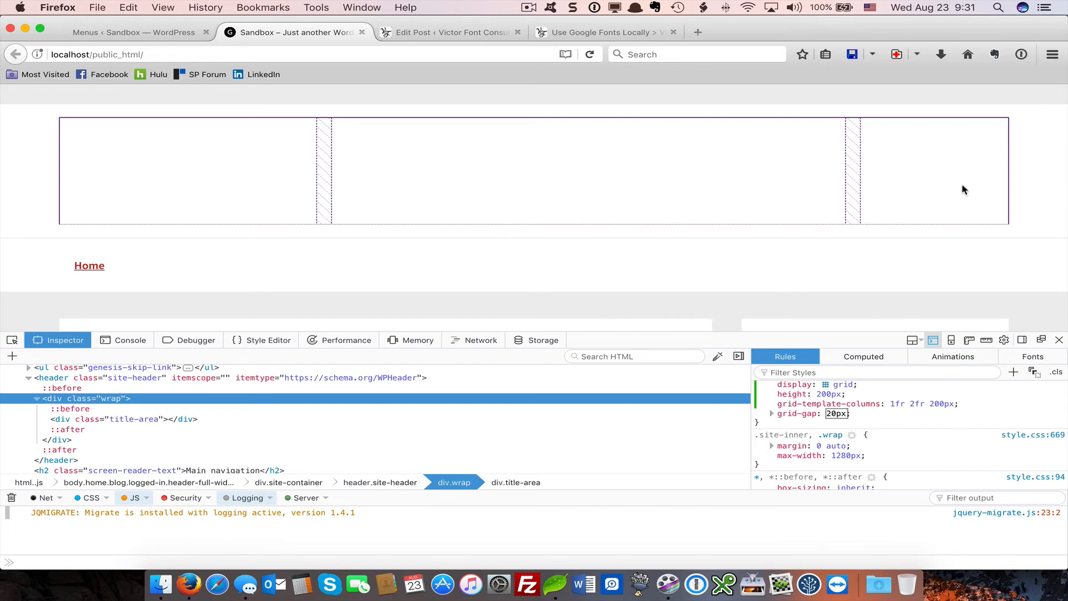
# Step: Rewrite grid-template-columns as repeat(3, 1fr), removing the 200px and 2fr tracks
pyautogui.moveTo(868, 404)
pyautogui.click(957, 401)
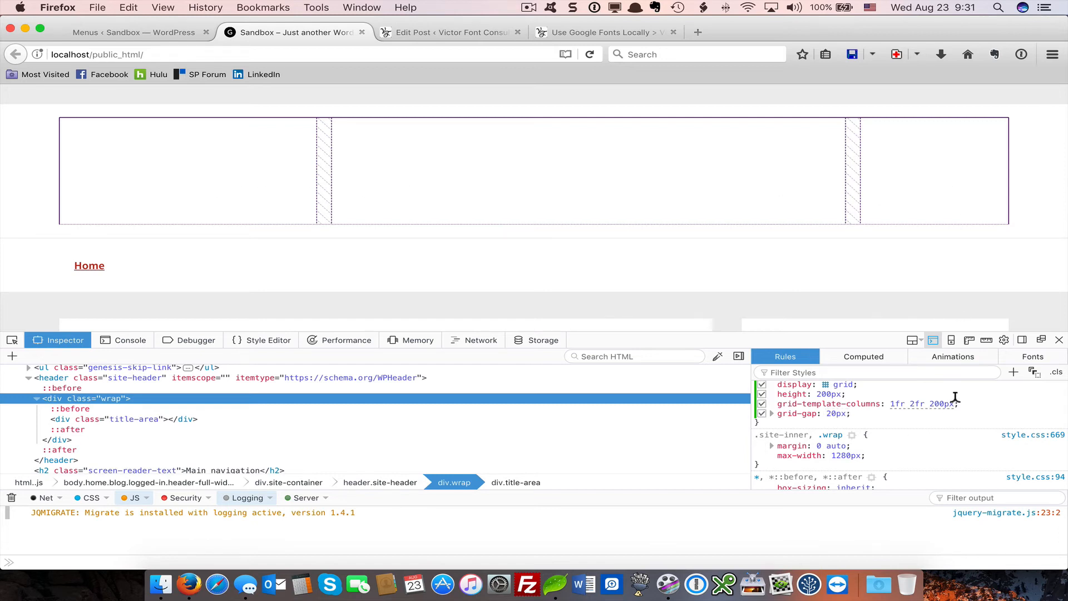
pyautogui.moveTo(830, 404)
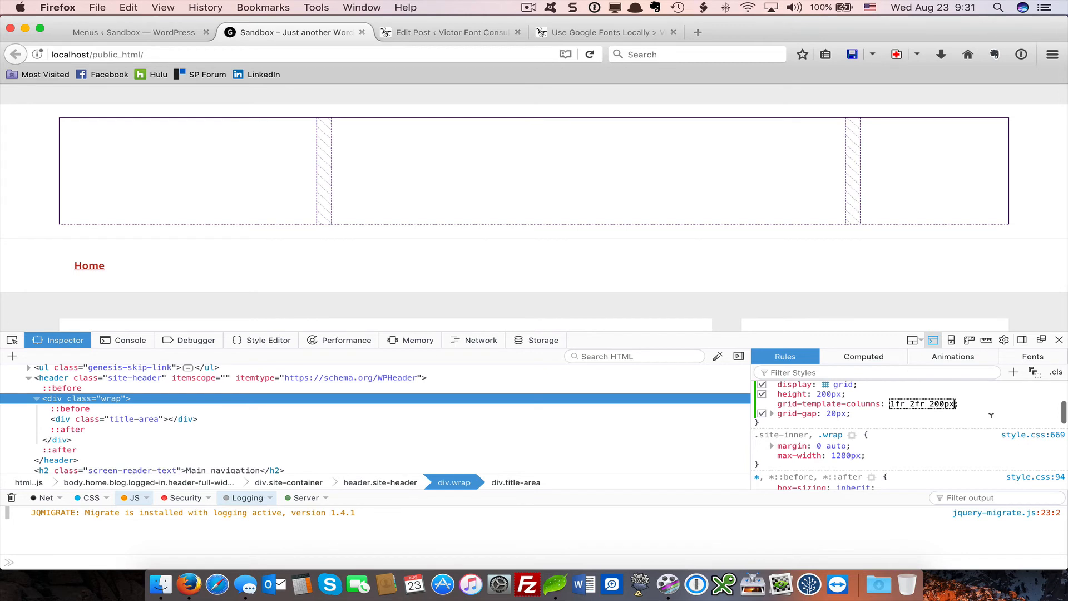
pyautogui.press('BackSpace')
pyautogui.press('BackSpace')
pyautogui.press('BackSpace')
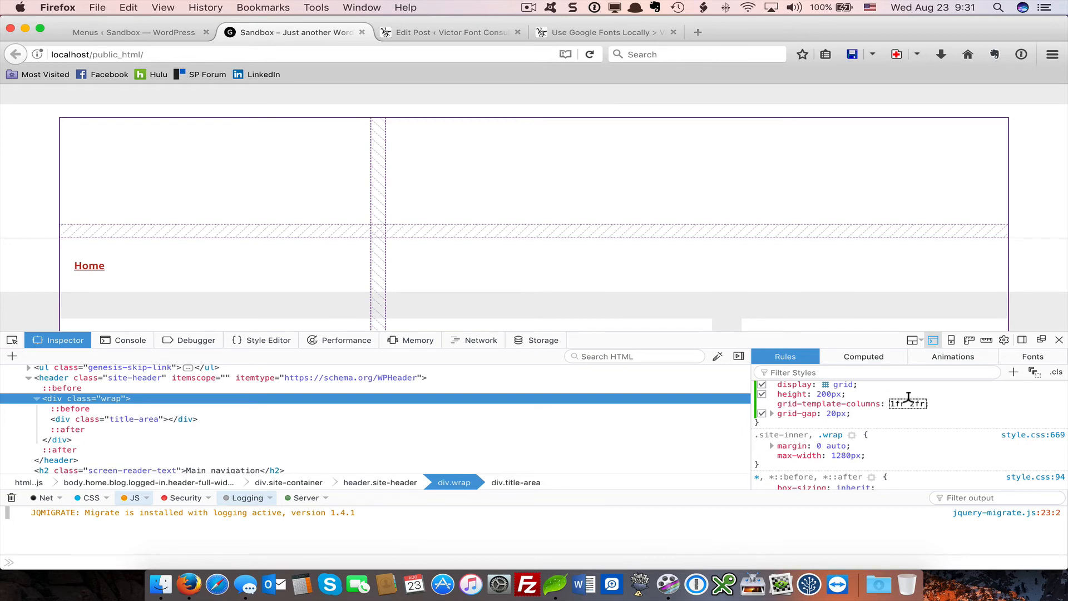
pyautogui.write('repeat')
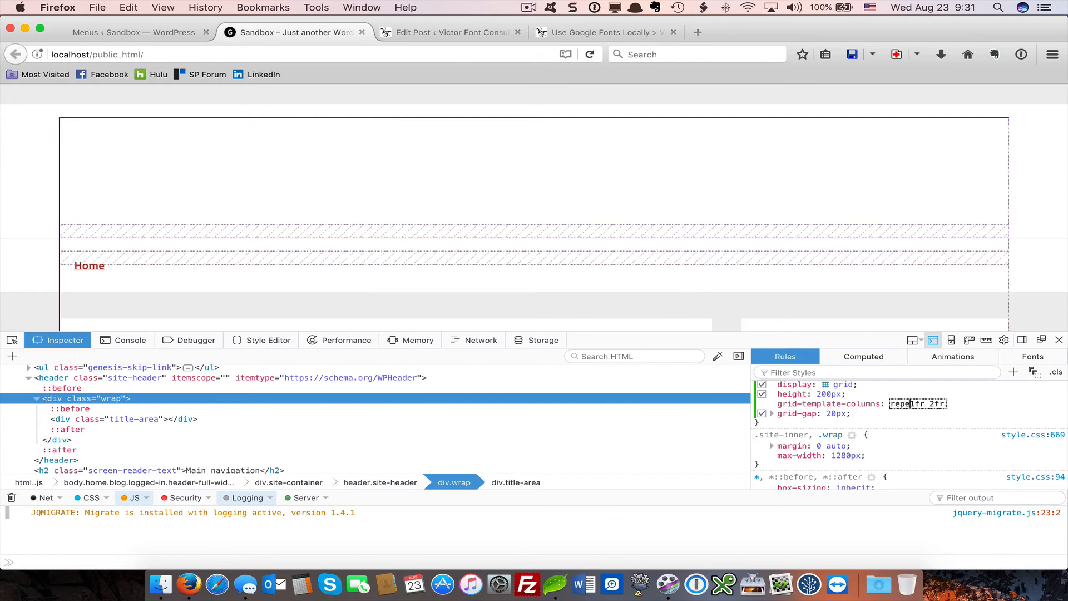
pyautogui.write('(')
pyautogui.write('3,')
pyautogui.press('Right')
pyautogui.press('Right')
pyautogui.hotkey('shift', 'Right')
pyautogui.hotkey('shift', 'Right')
pyautogui.hotkey('shift', 'Right')
pyautogui.press('BackSpace')
pyautogui.press('Tab')
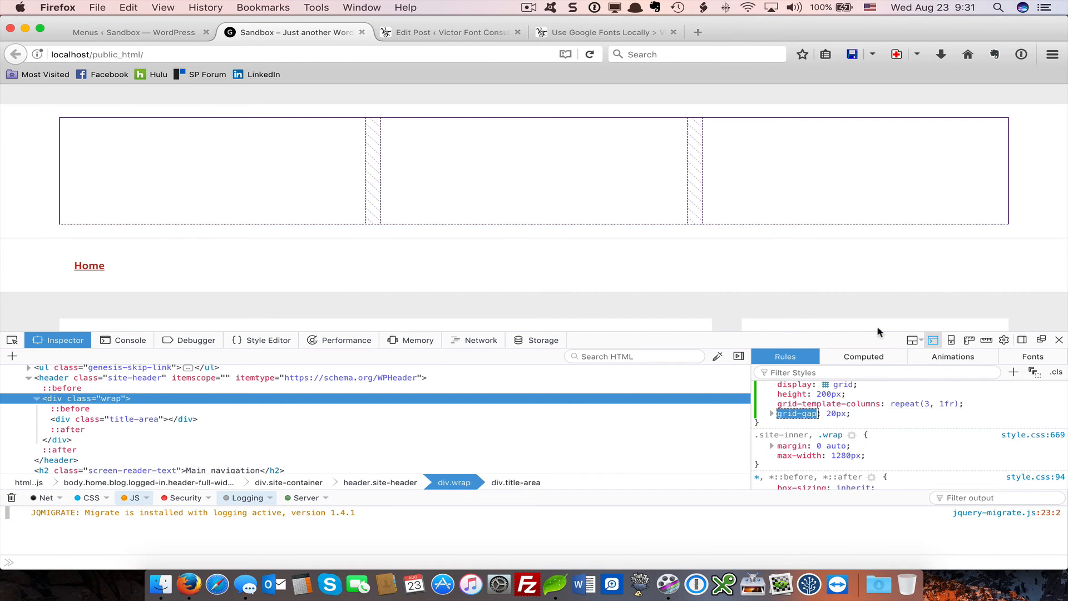
# Step: Replace the grid-template-columns value 'repeat(3, 1fr)' with '2fr 1fr 2fr' for a narrow middle column
pyautogui.click(926, 403)
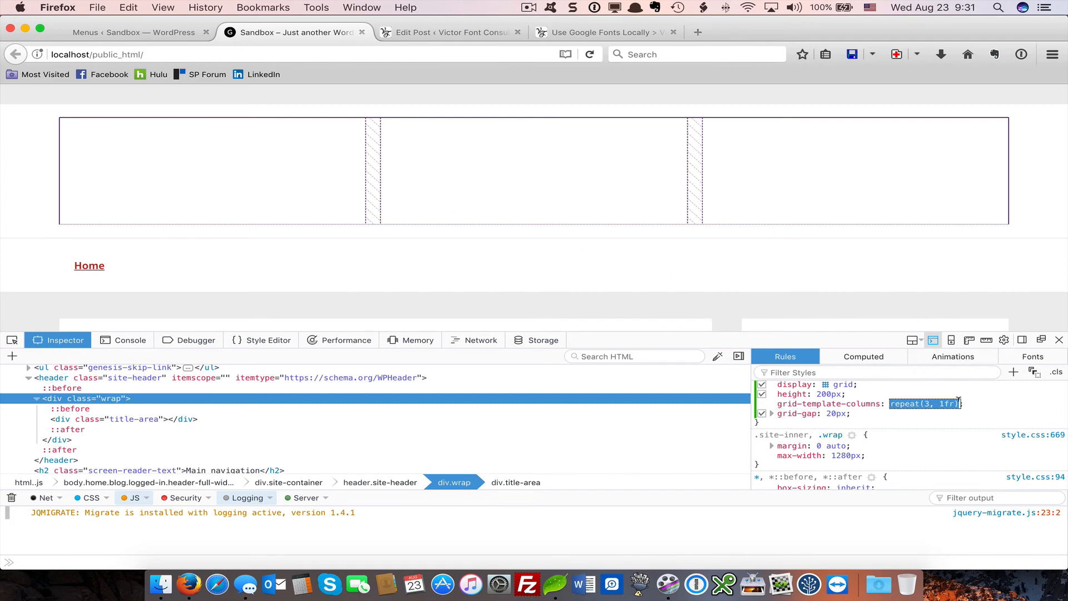
pyautogui.click(960, 403)
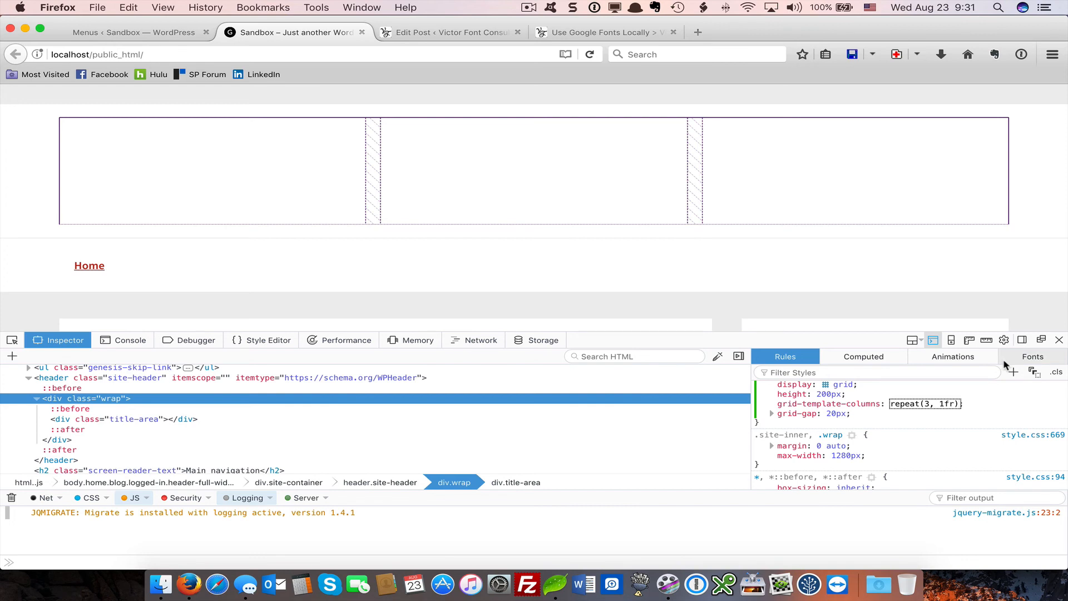
pyautogui.press('BackSpace')
pyautogui.press('BackSpace')
pyautogui.press('BackSpace')
pyautogui.press('BackSpace')
pyautogui.press('BackSpace')
pyautogui.press('BackSpace')
pyautogui.press('BackSpace')
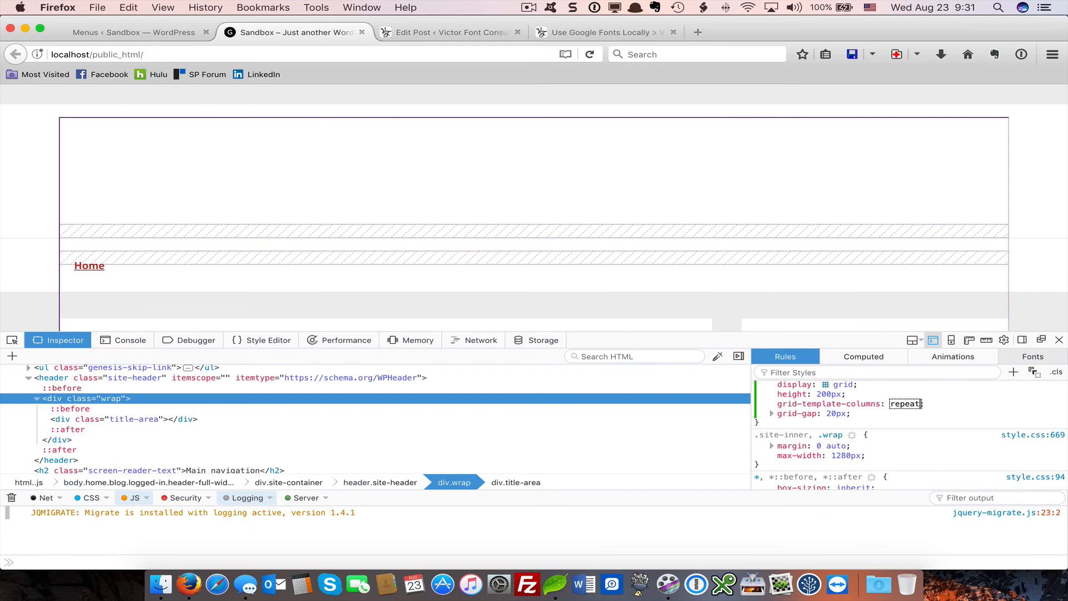
pyautogui.press('BackSpace')
pyautogui.press('BackSpace')
pyautogui.press('BackSpace')
pyautogui.press('BackSpace')
pyautogui.press('BackSpace')
pyautogui.press('BackSpace')
pyautogui.write('2fr 1')
pyautogui.write('fr 2f')
pyautogui.write('r')
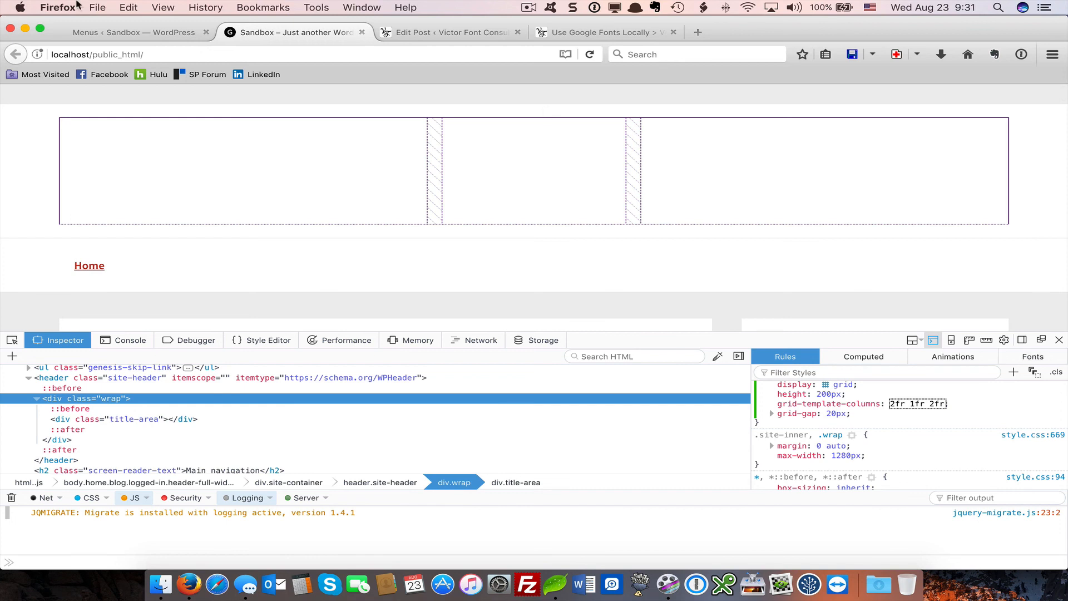